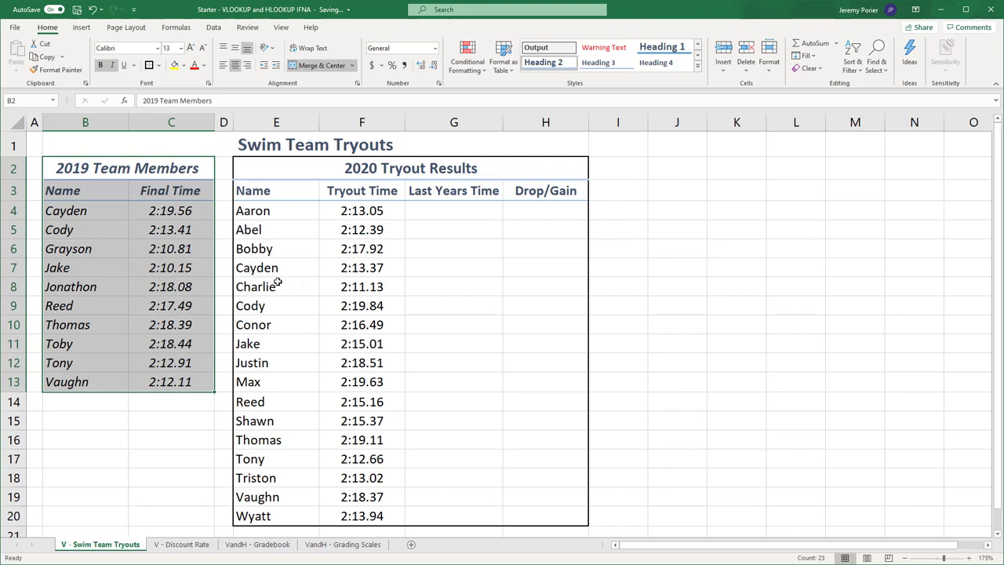
Step: Examine the names and final times in the 2019 Team Members table alongside the 2020 Tryout Results table
click(357, 266)
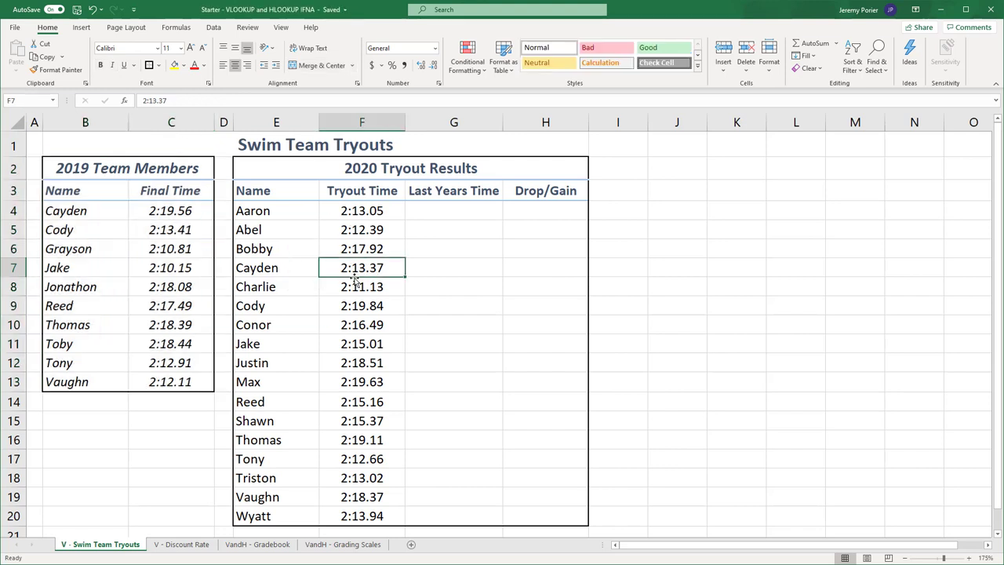
drag(79, 210, 173, 211)
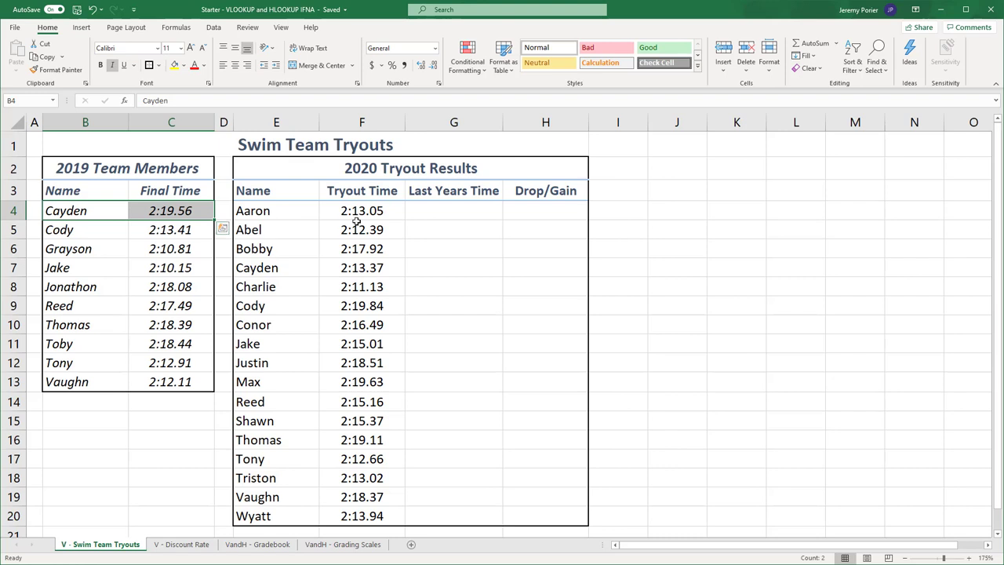
click(447, 231)
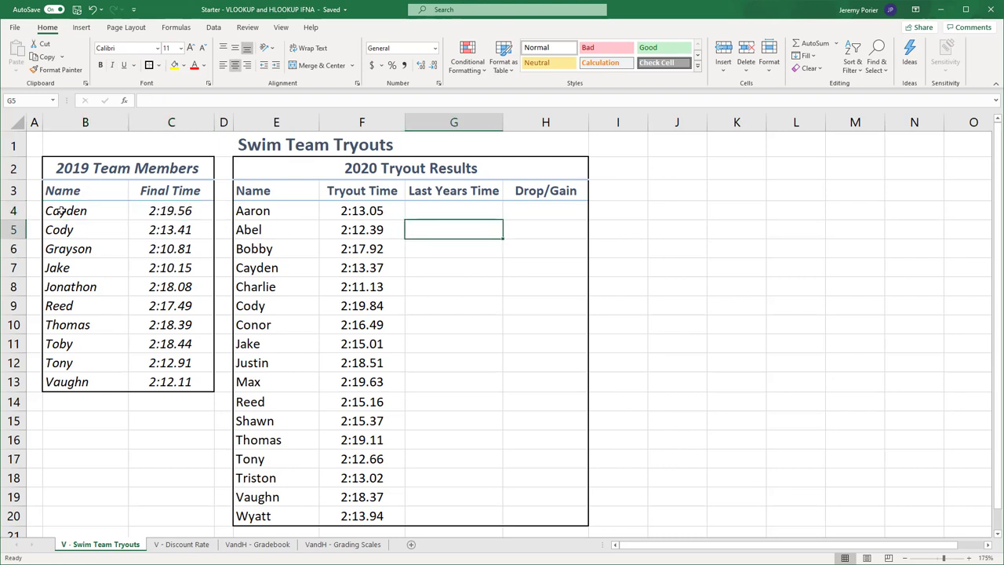
click(453, 206)
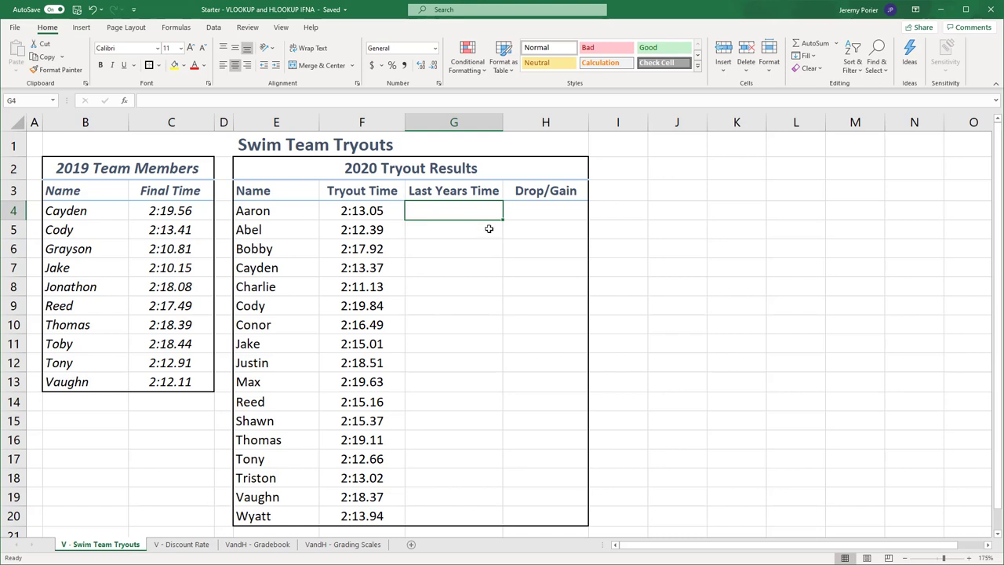
click(279, 210)
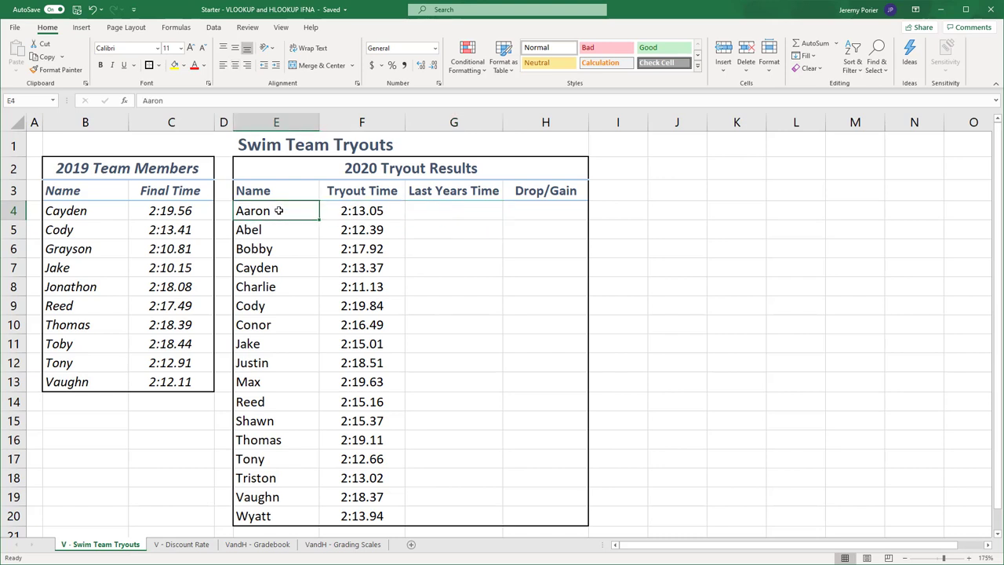
drag(89, 212, 72, 381)
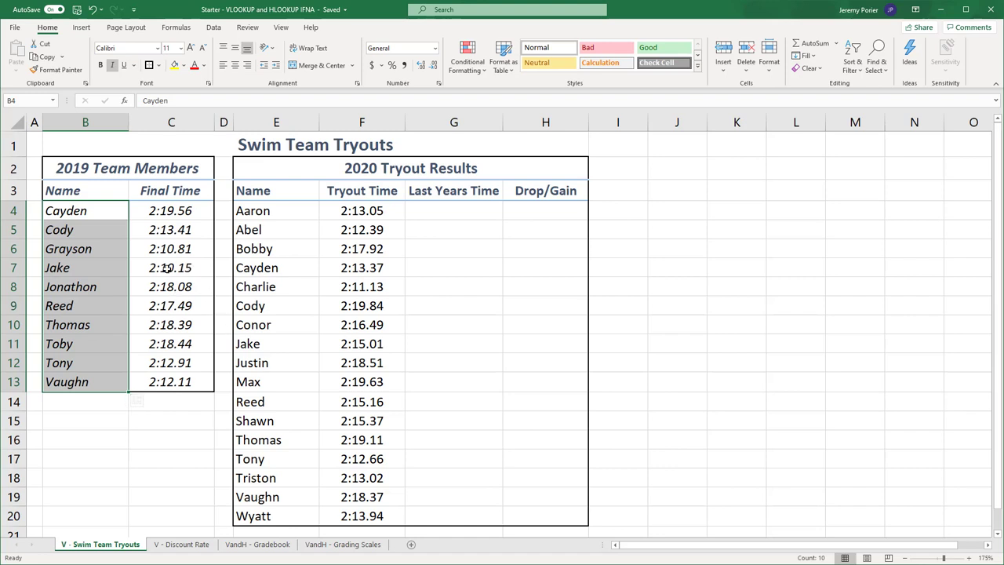
click(160, 274)
drag(71, 211, 68, 382)
drag(144, 390, 177, 384)
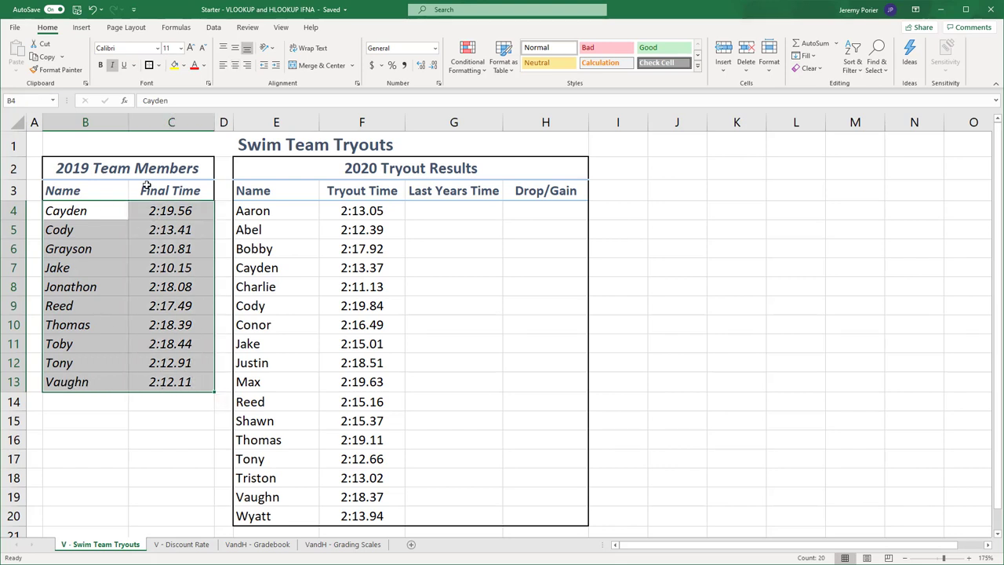
Step: Search for the VLOOKUP function and insert it into cell G4 under Last Years Time
click(450, 209)
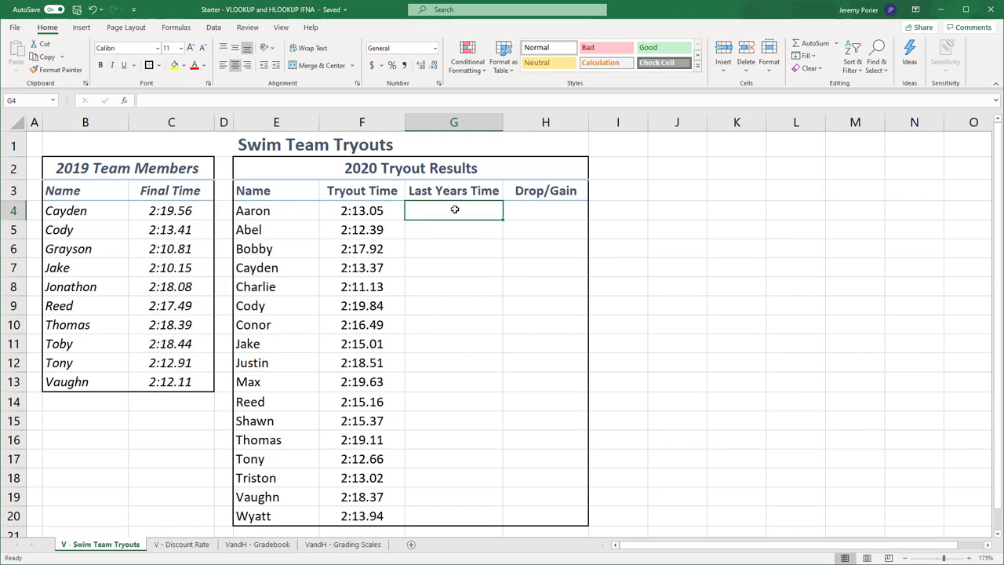
click(124, 102)
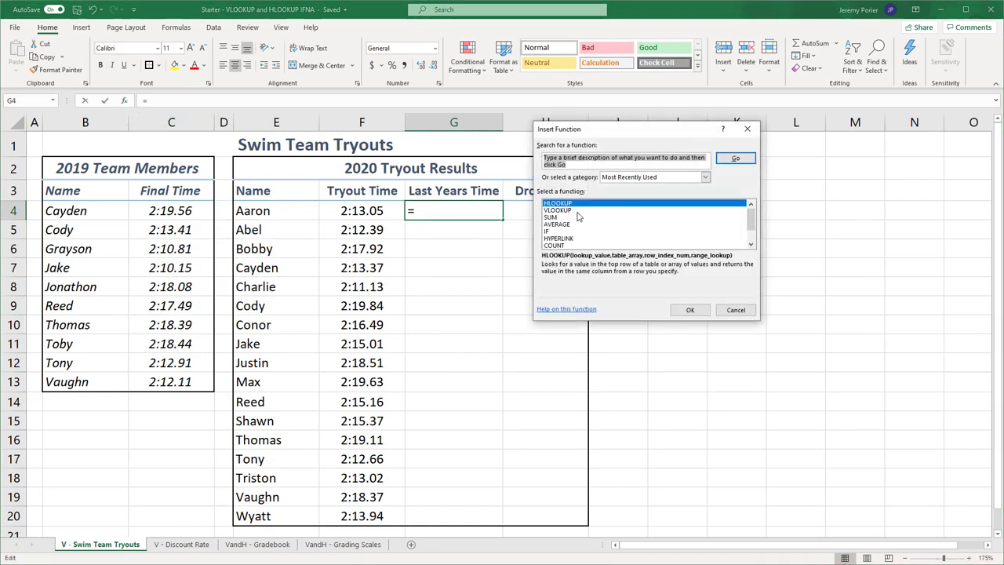
click(553, 212)
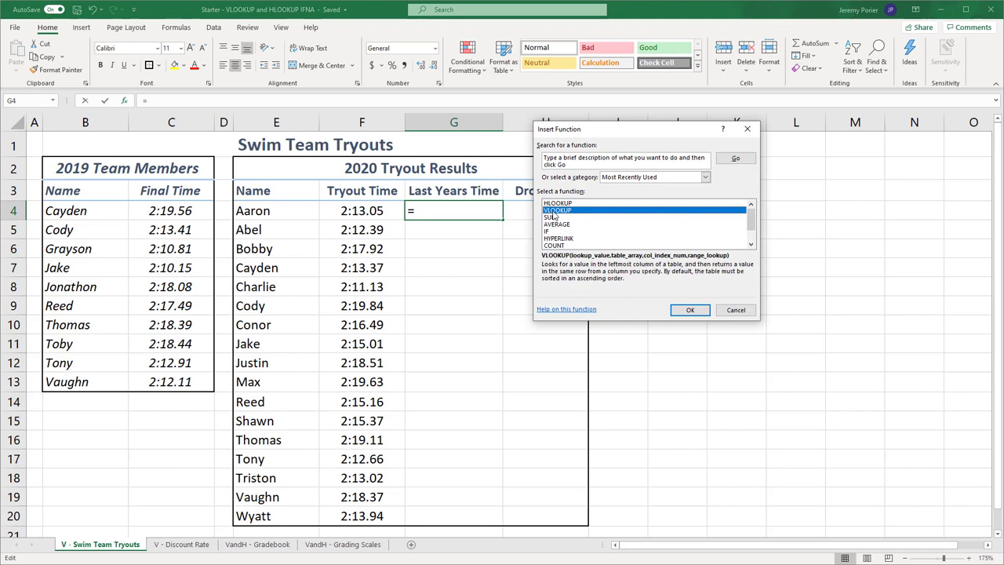
click(585, 157)
text(VLOOKUP)
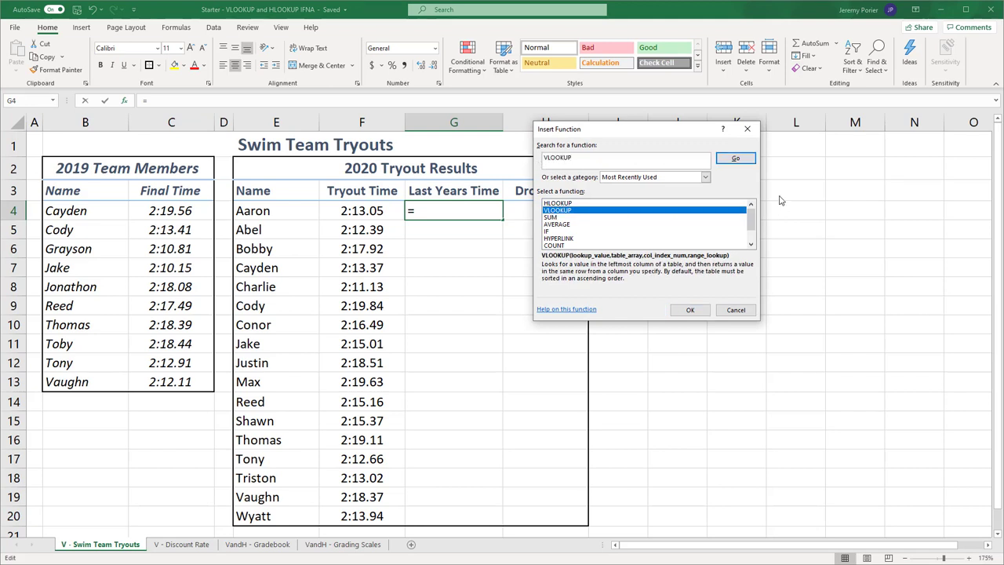
click(735, 157)
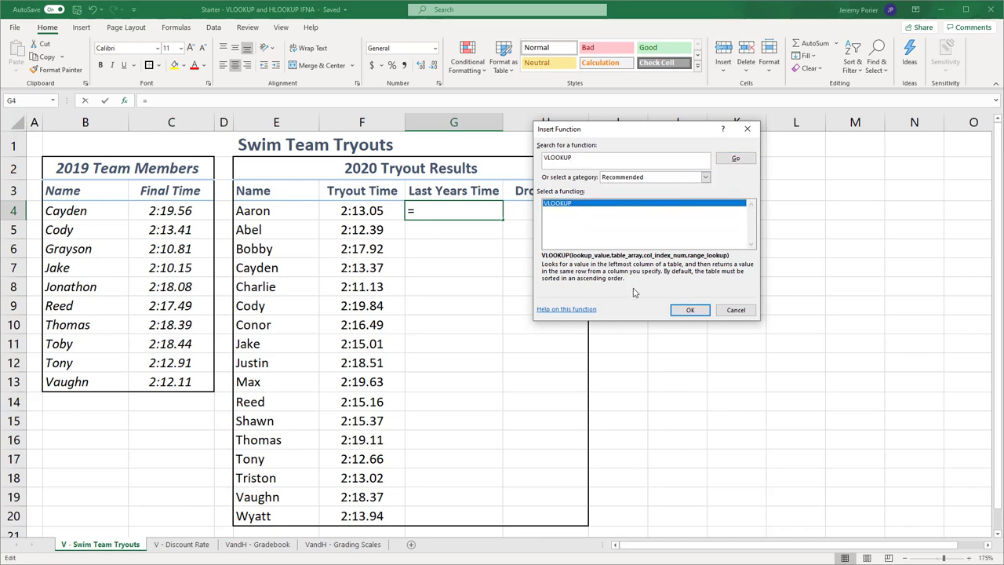
click(693, 310)
Step: Complete the VLOOKUP in G4 with lookup value E4, table array B4:C13, column index 2 and range lookup FALSE
drag(594, 142, 699, 168)
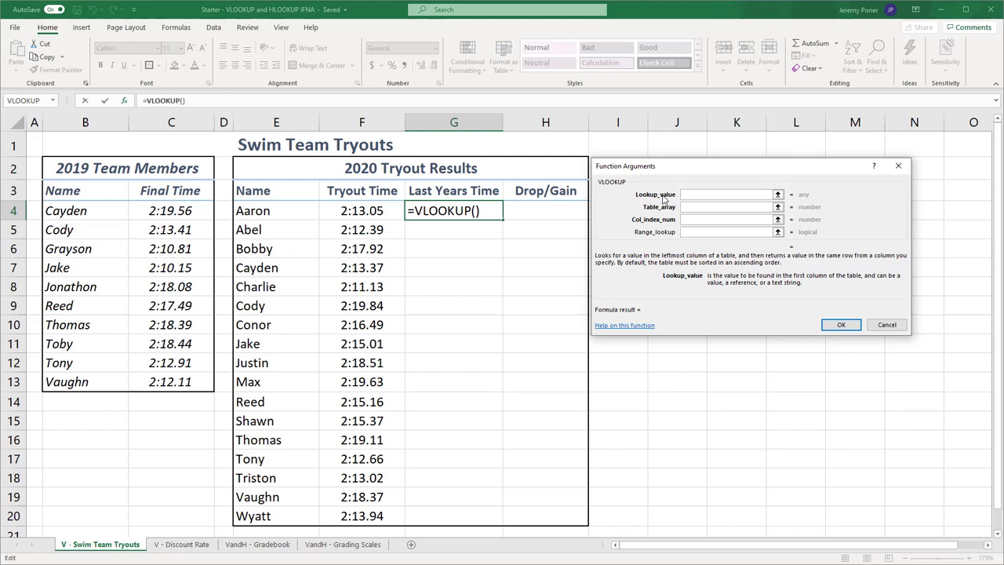
click(270, 211)
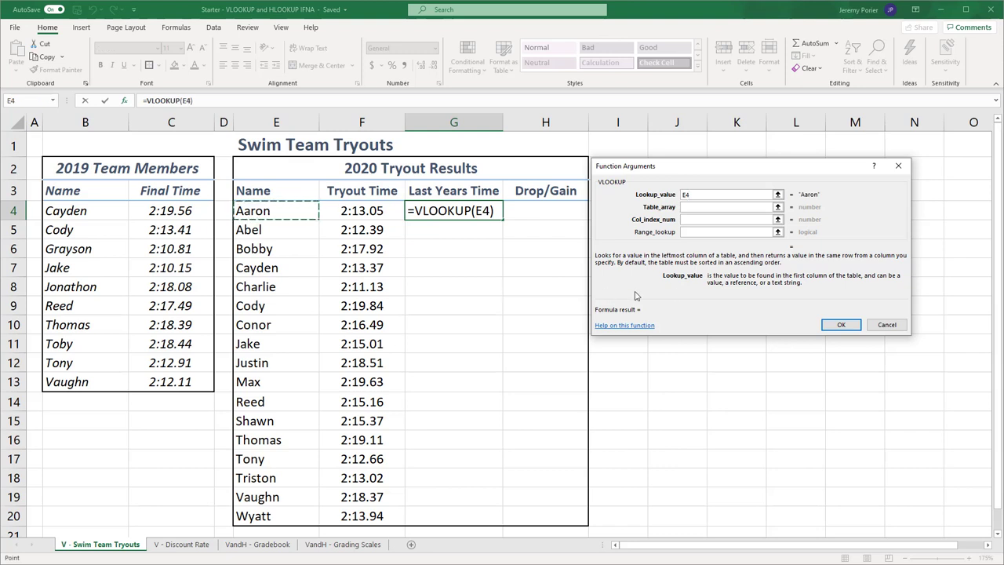
click(692, 208)
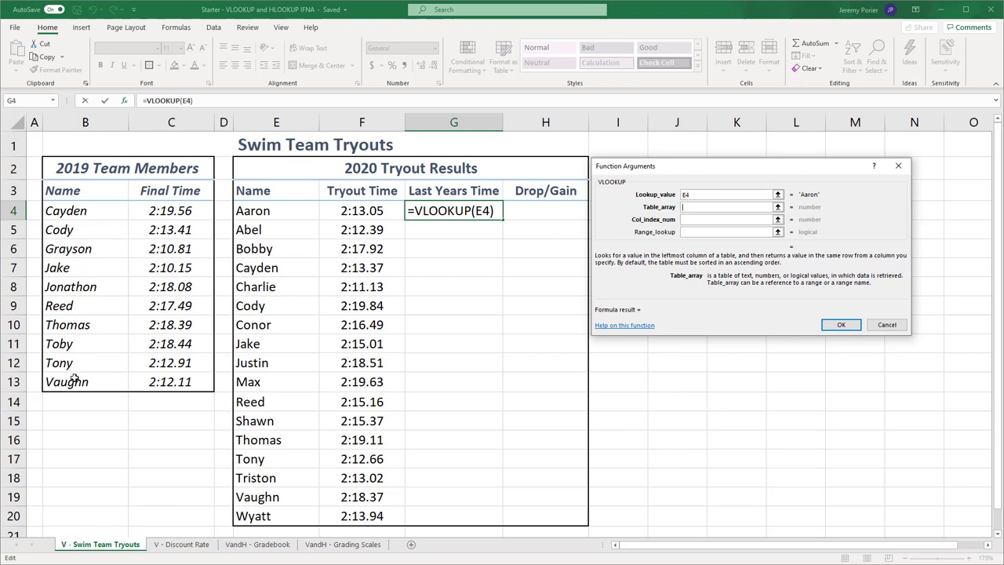
drag(67, 213, 149, 381)
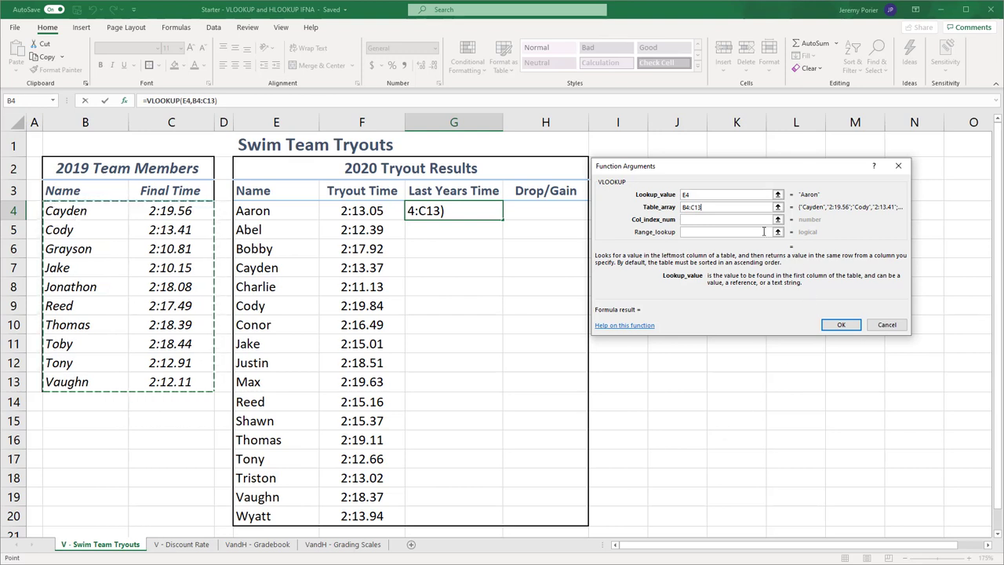
click(705, 222)
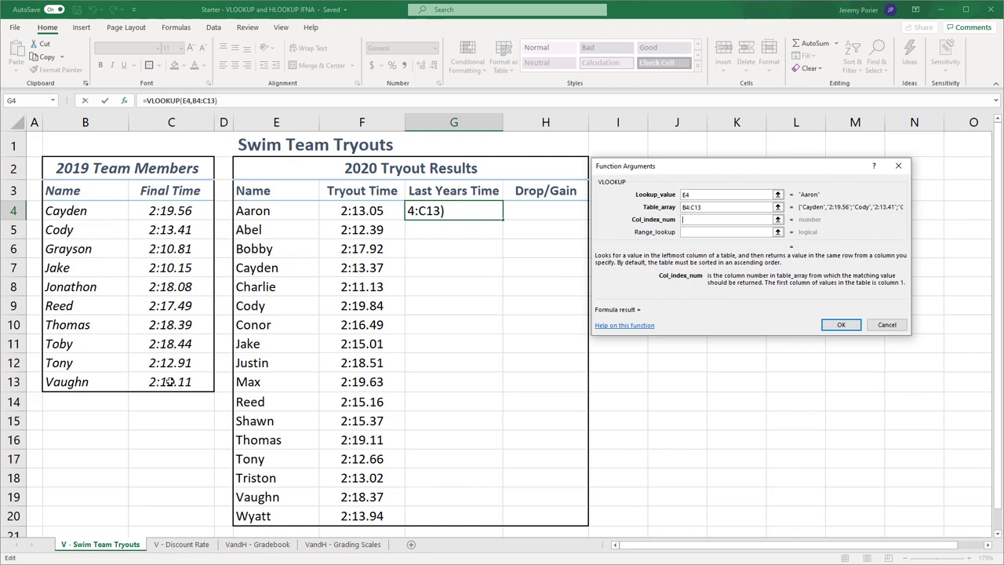
text(2)
click(695, 232)
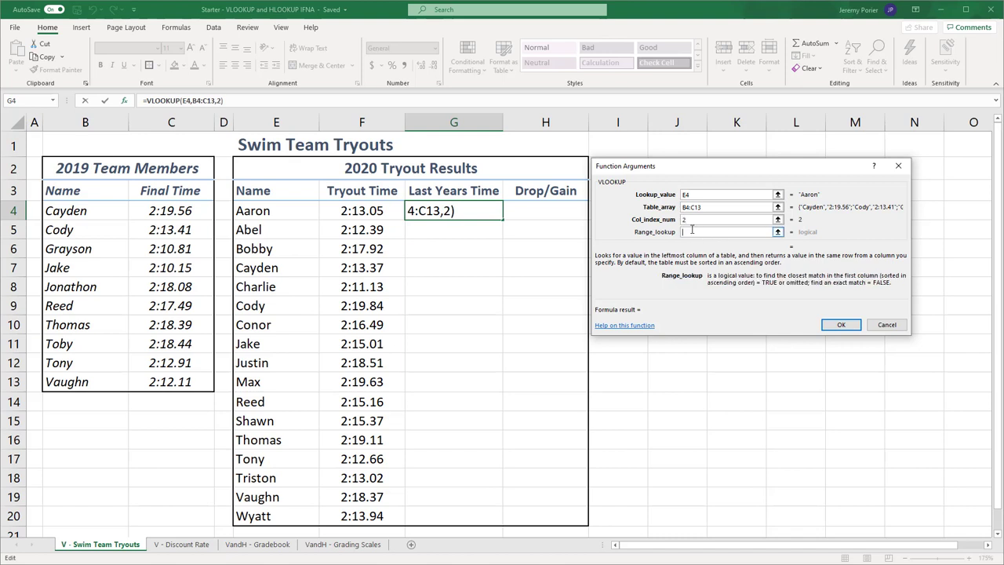
text(FALSE)
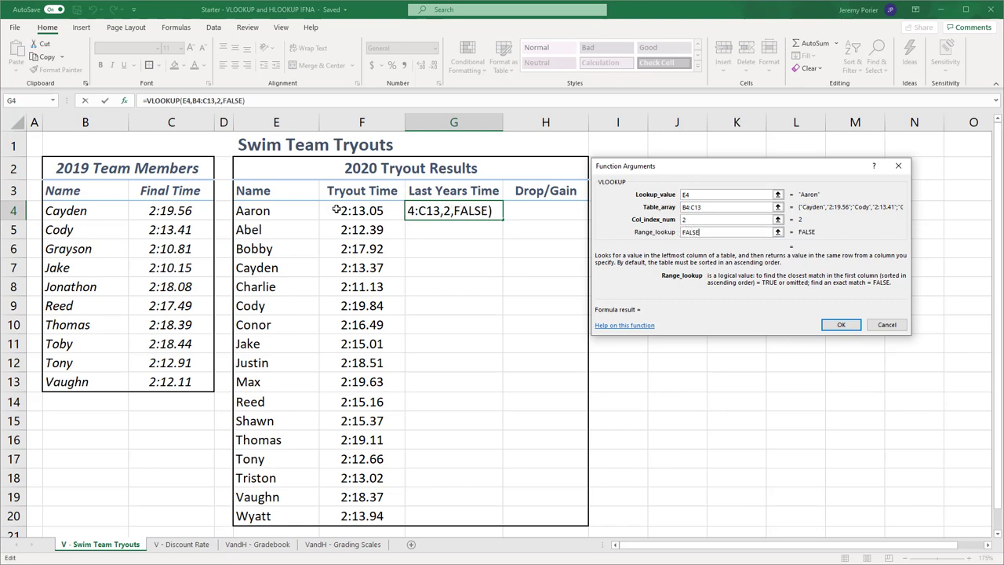
click(841, 326)
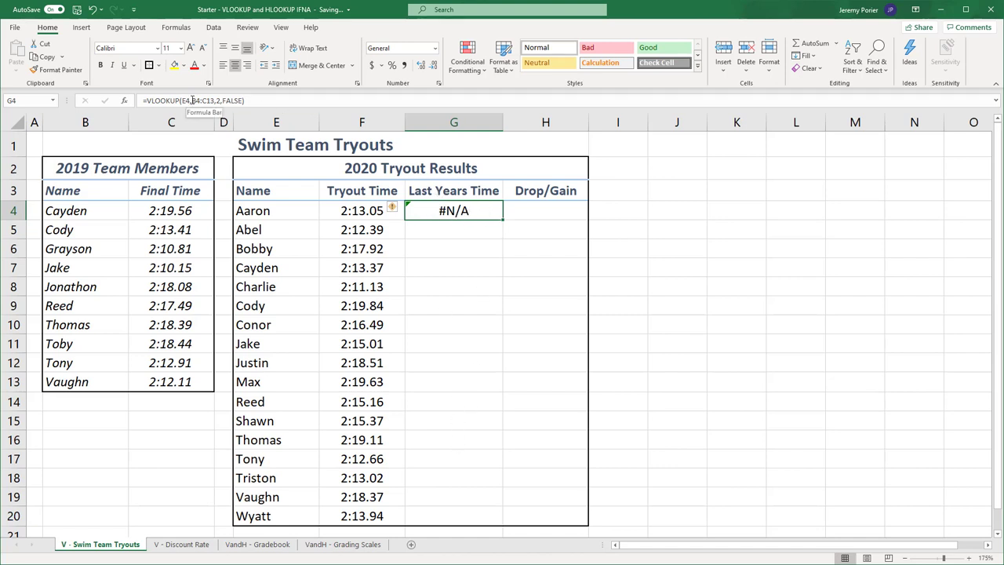
Step: Make the table array in the G4 formula absolute as $B$4:$C$13
drag(191, 100, 217, 100)
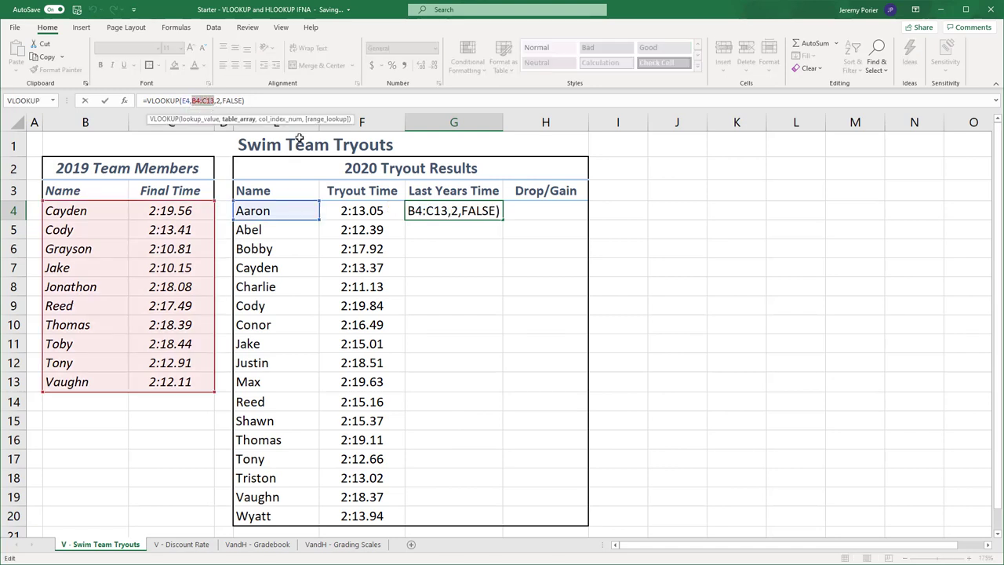
key(F4)
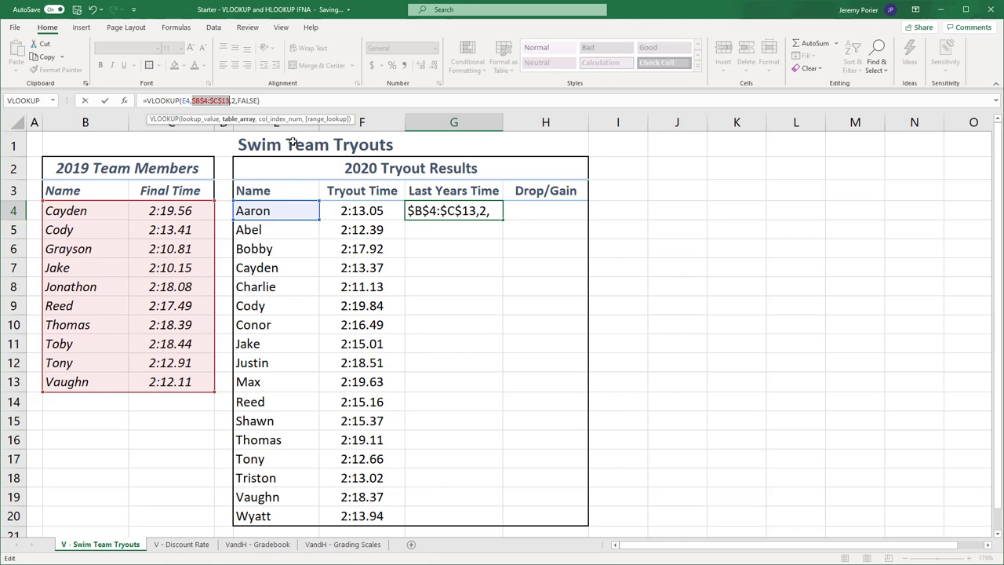
key(Return)
Step: Fill the VLOOKUP formula from G4 down through G20 and check the entry in row 7
click(459, 213)
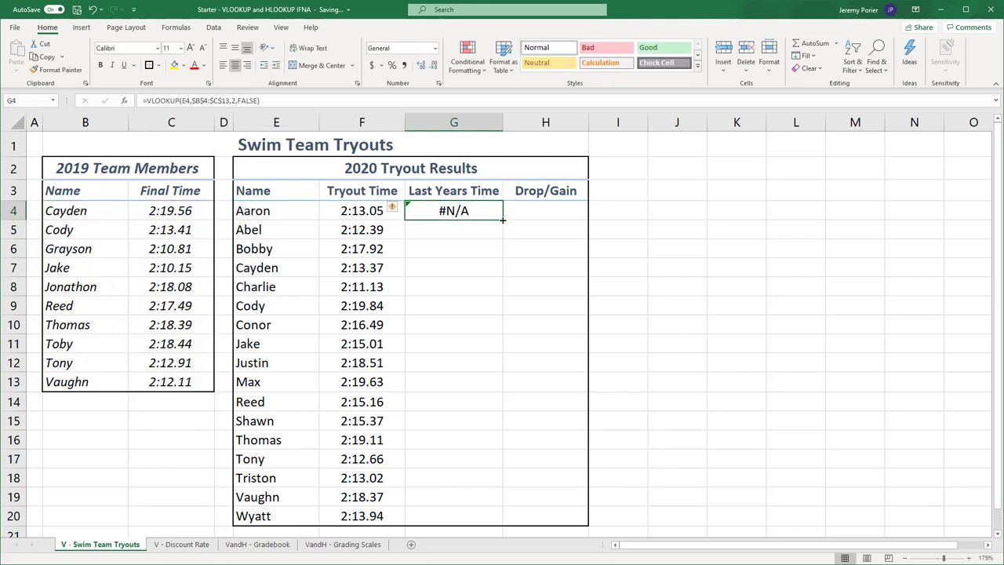
drag(503, 221, 502, 522)
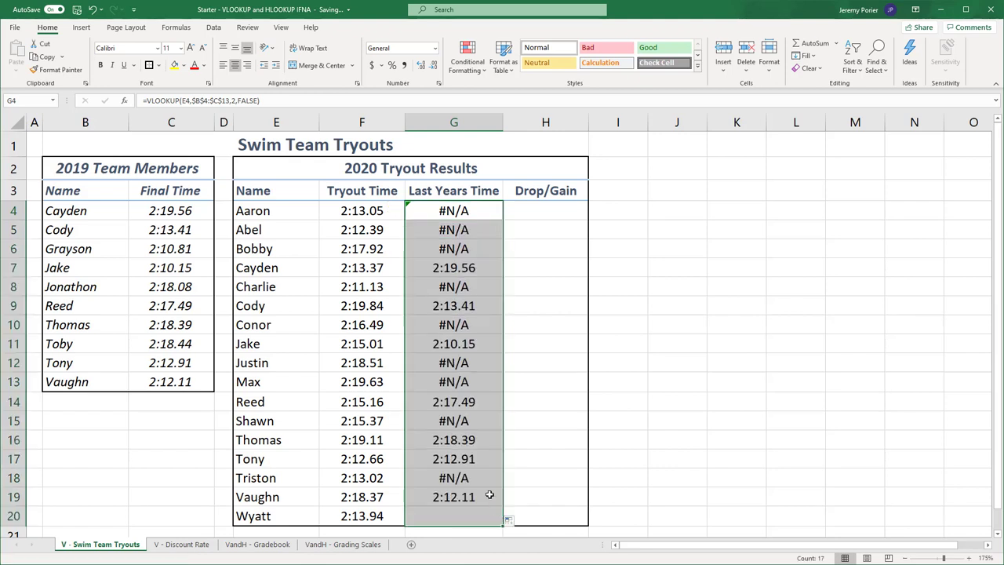
click(458, 271)
click(270, 271)
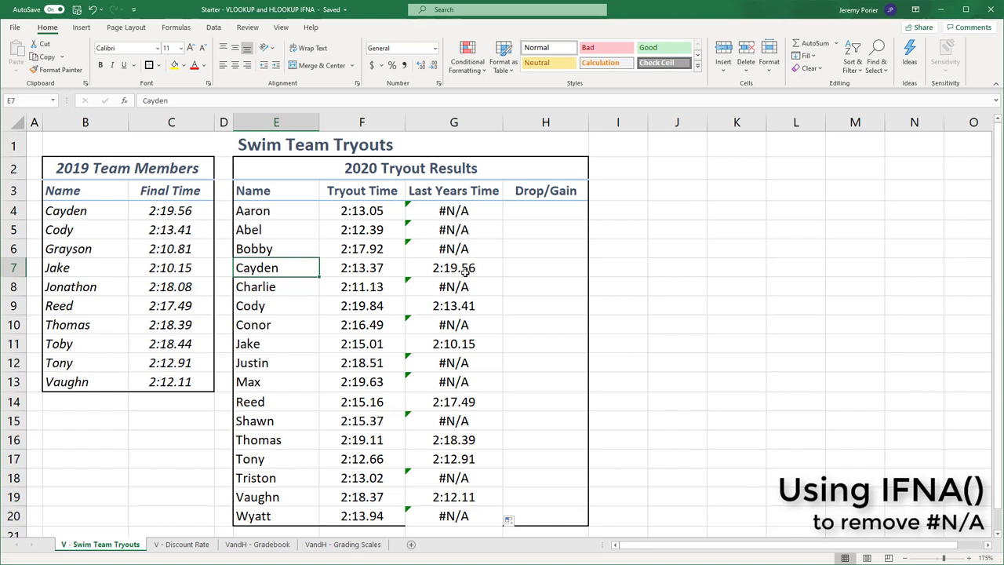
Step: Wrap the G4 lookup in IFNA with an empty-text fallback, giving =IFNA(VLOOKUP(E4,$B$4:$C$13,2,FALSE),"")
click(444, 210)
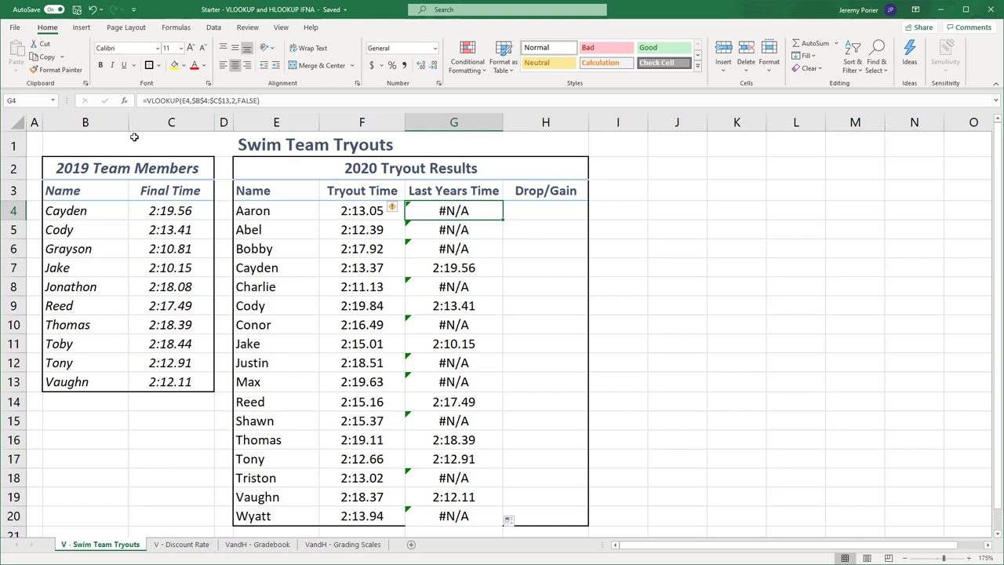
click(148, 101)
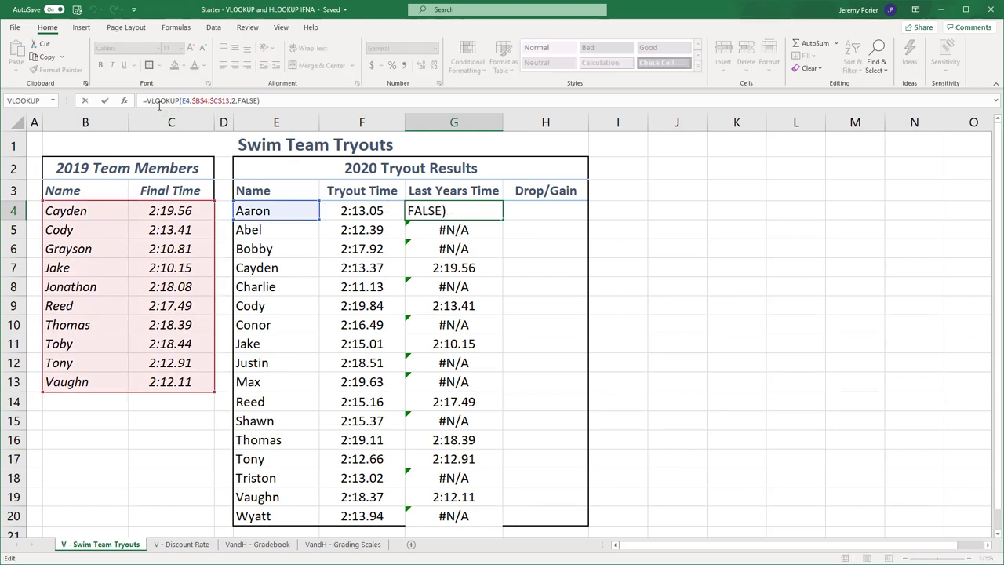
text(IFNA)
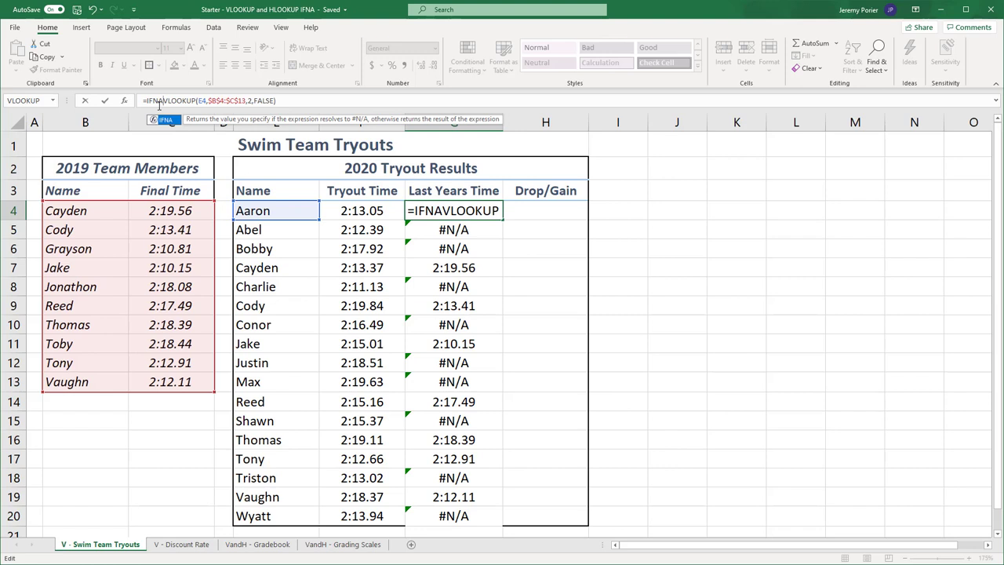
text(()
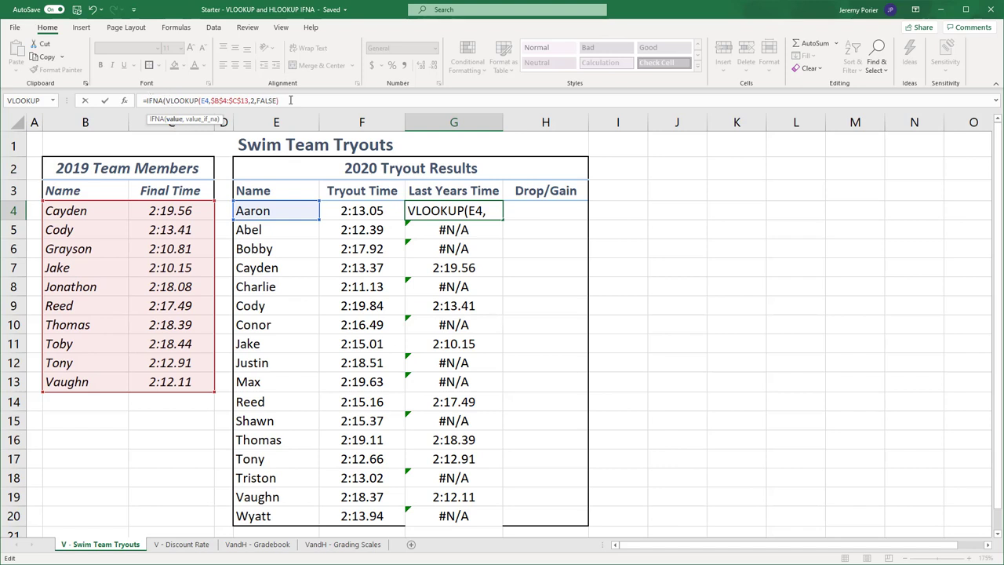
text(,)
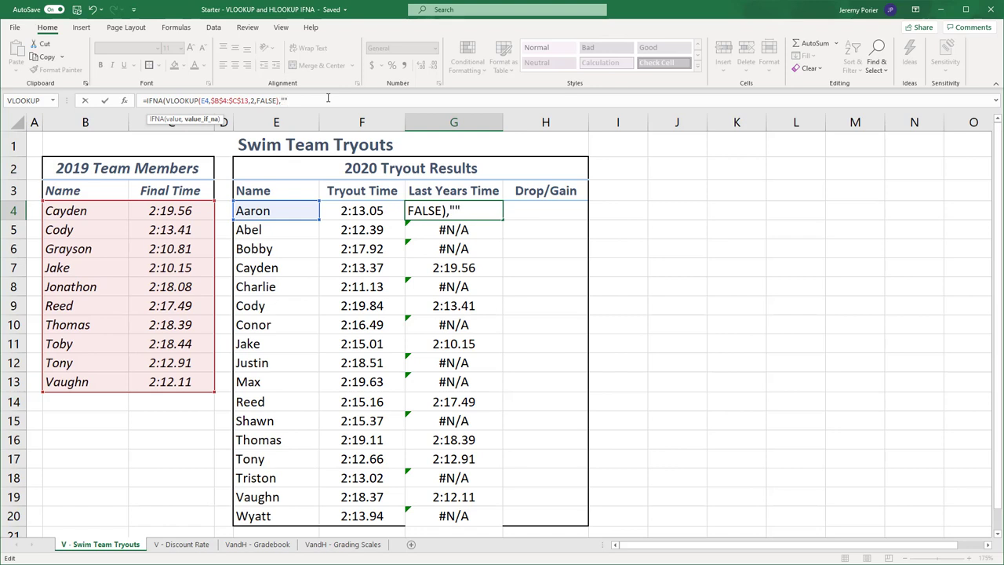
text())
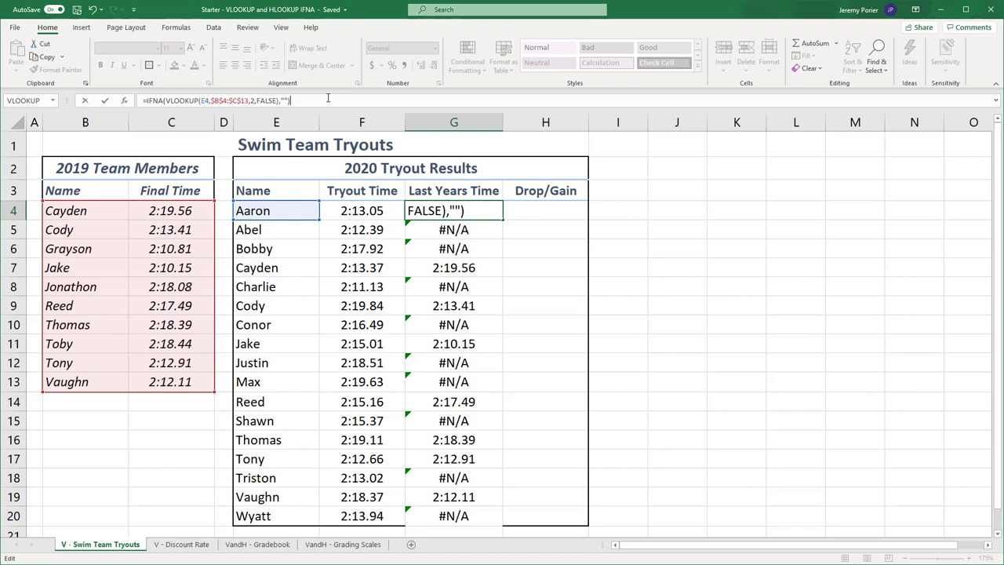
key(Return)
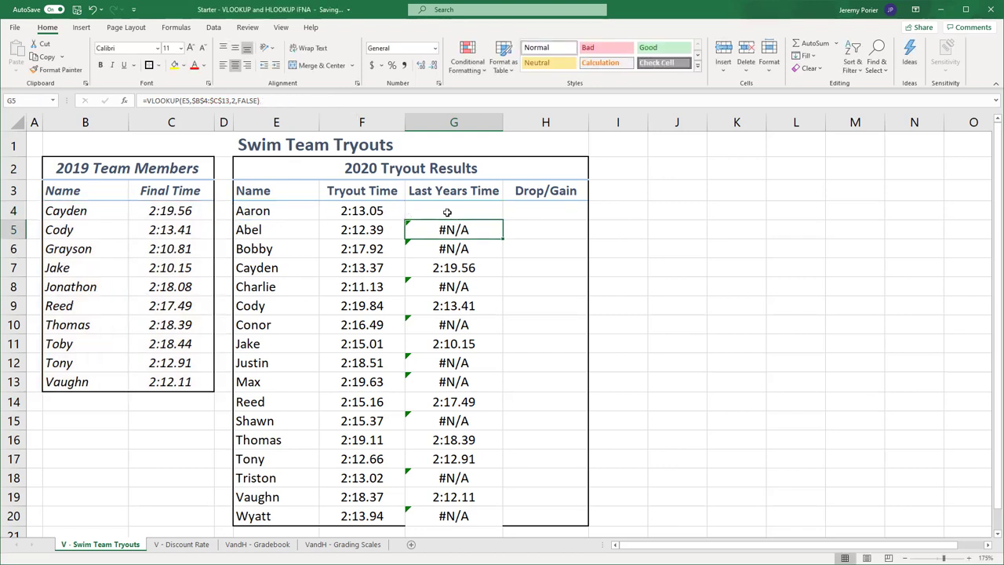
Step: Fill the IFNA formula from G4 down through G20 and check the copied formula in G5
click(483, 217)
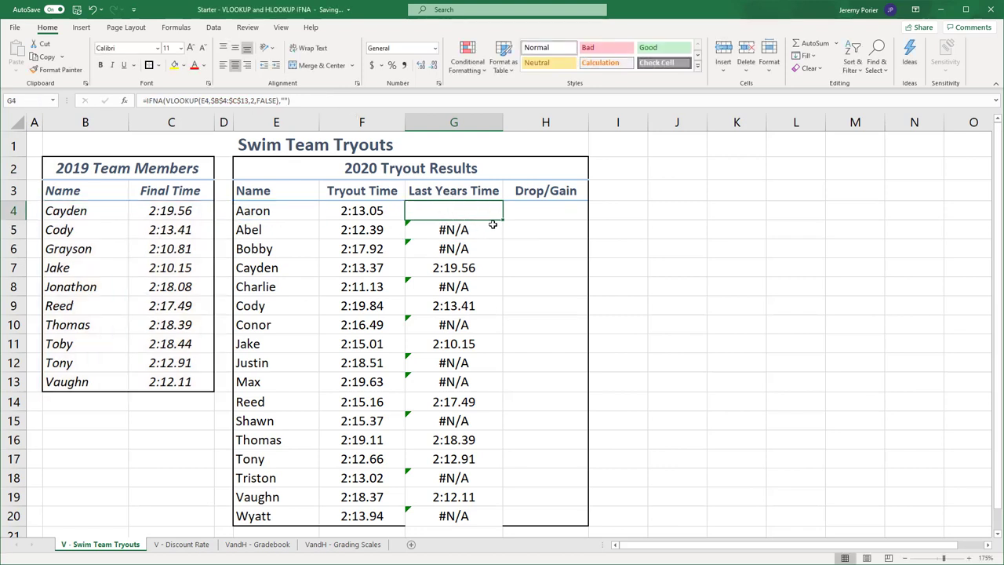
drag(503, 221, 485, 529)
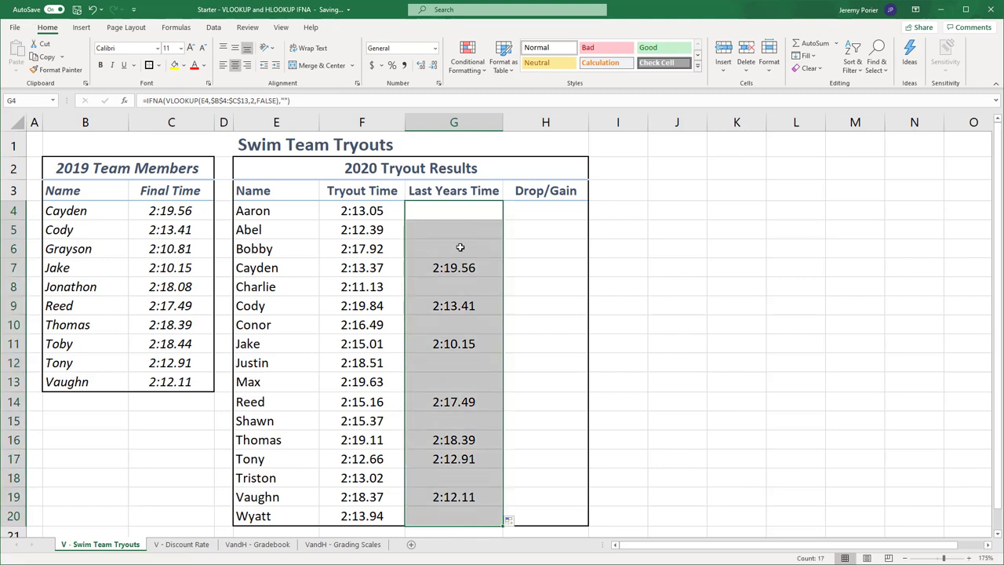
click(458, 220)
click(457, 229)
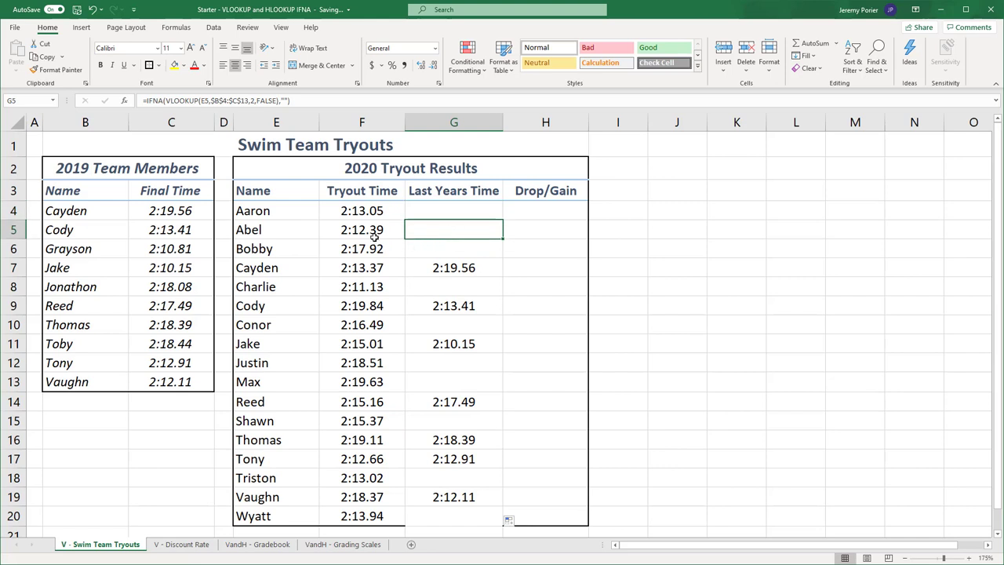
Step: Check the G7 lookup, then on the V - Discount Rate sheet examine the Loyalty Discount Rates table and the member dues table
click(457, 268)
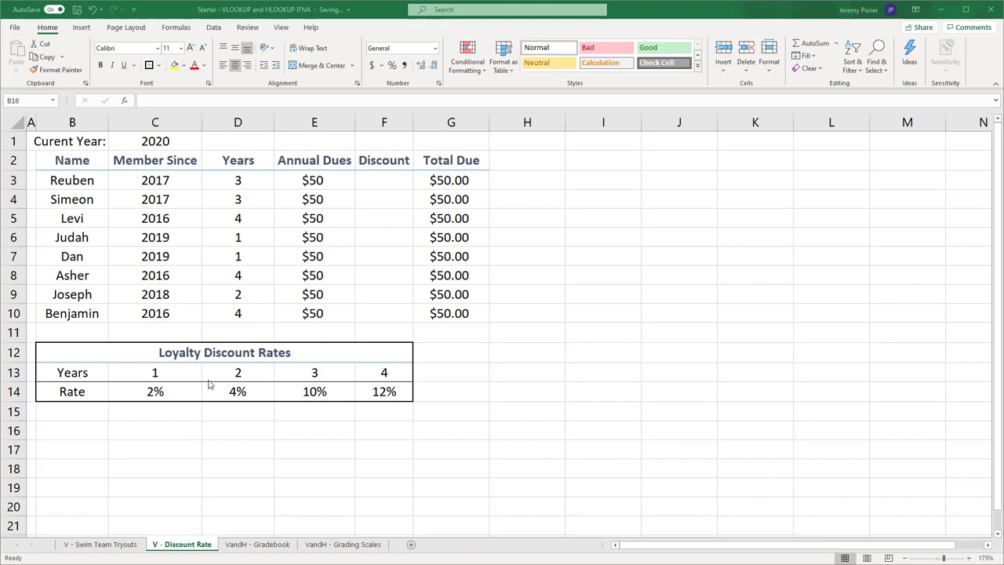
click(51, 374)
drag(53, 372, 406, 400)
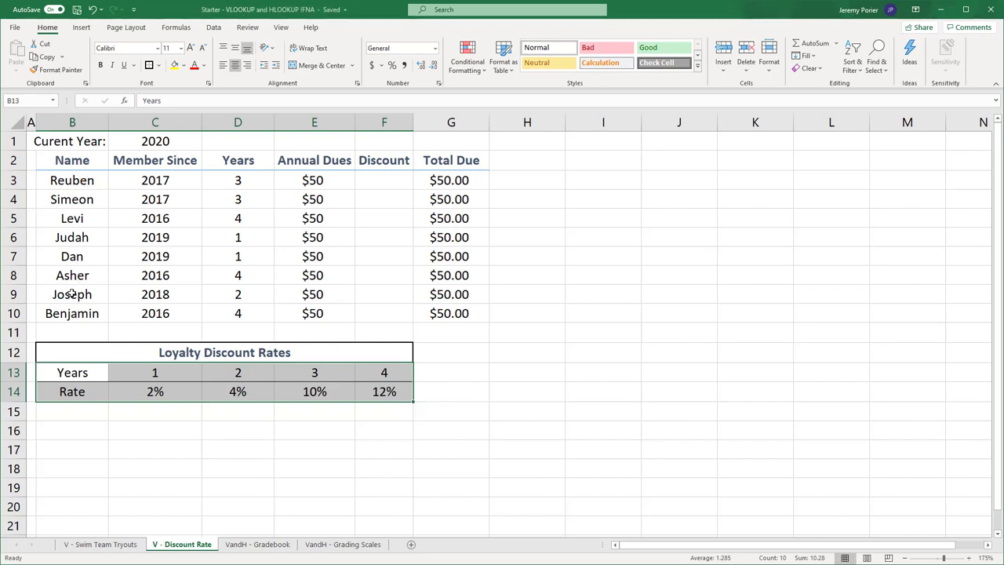
click(237, 331)
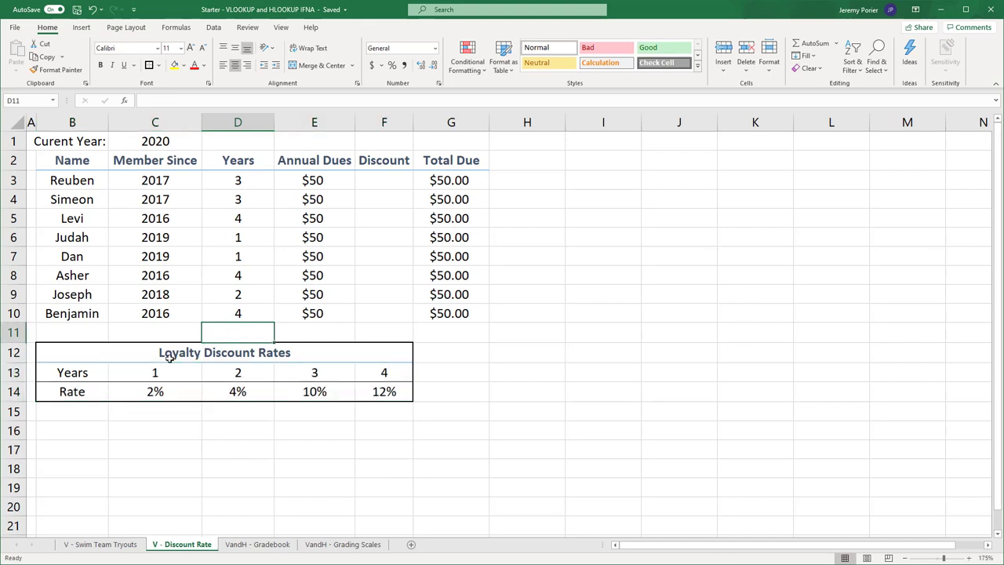
click(155, 391)
click(237, 391)
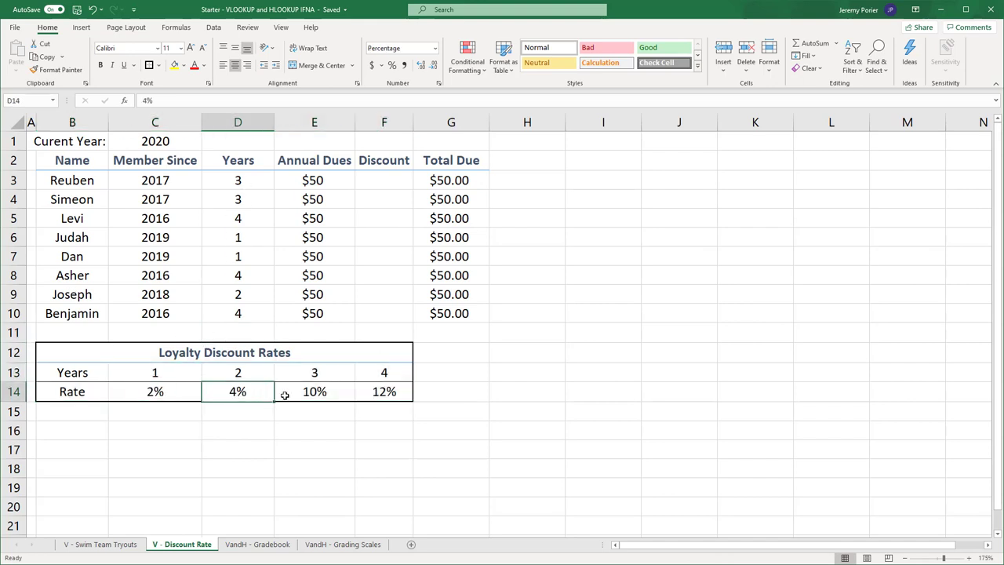
click(314, 391)
click(377, 391)
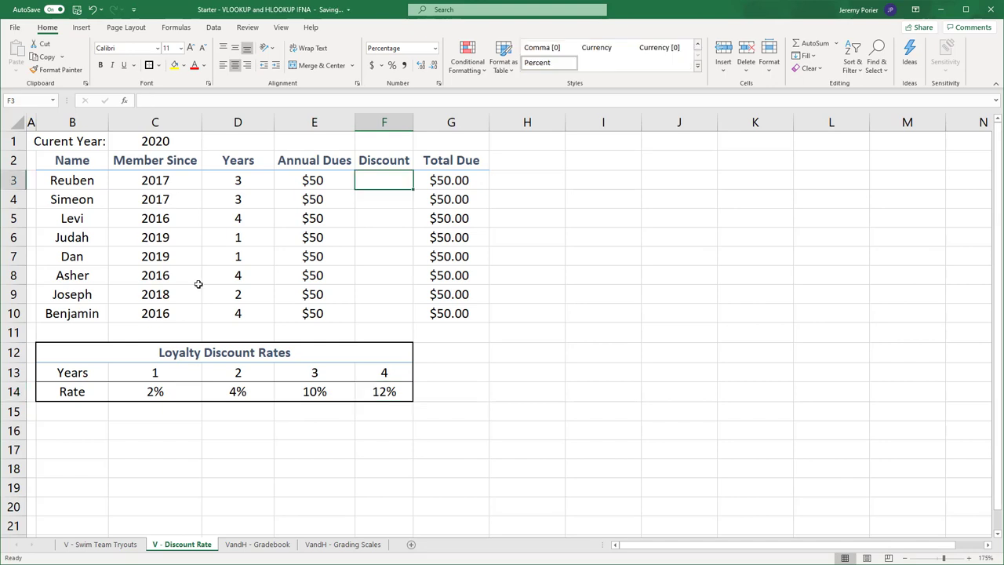
click(69, 164)
drag(69, 165, 440, 309)
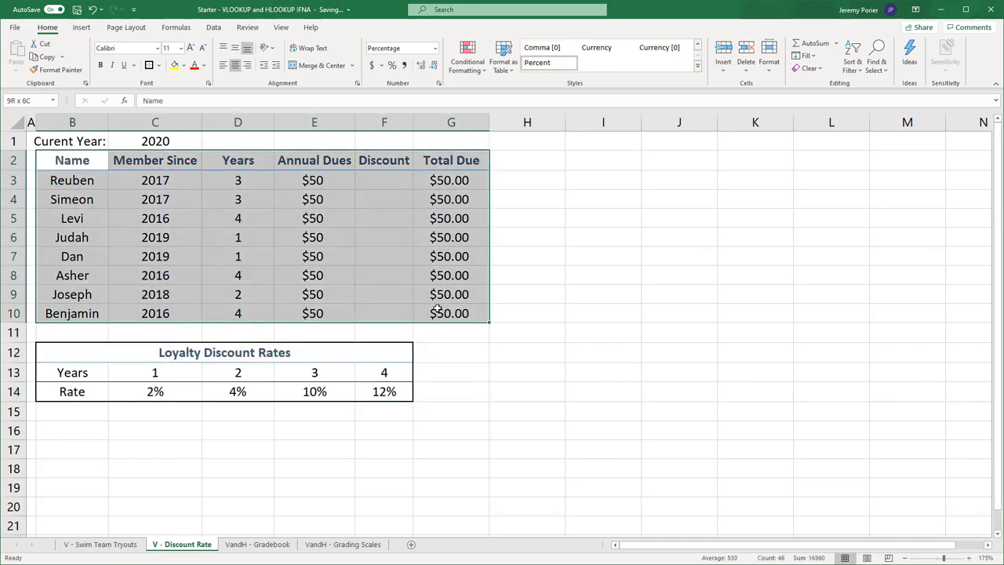
click(438, 380)
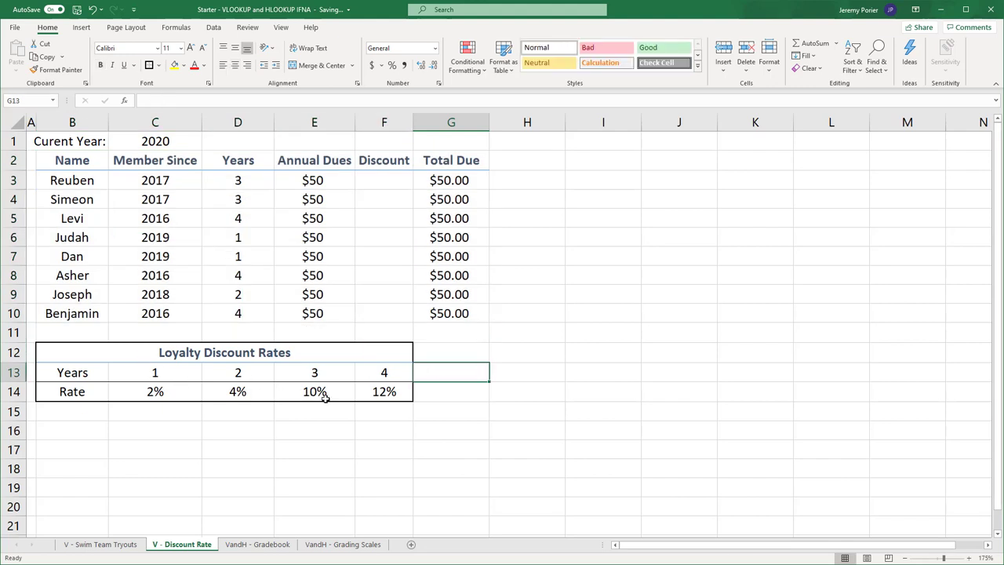
Step: Insert an HLOOKUP function in Discount cell F3 with the years in D3 as its lookup value
click(379, 180)
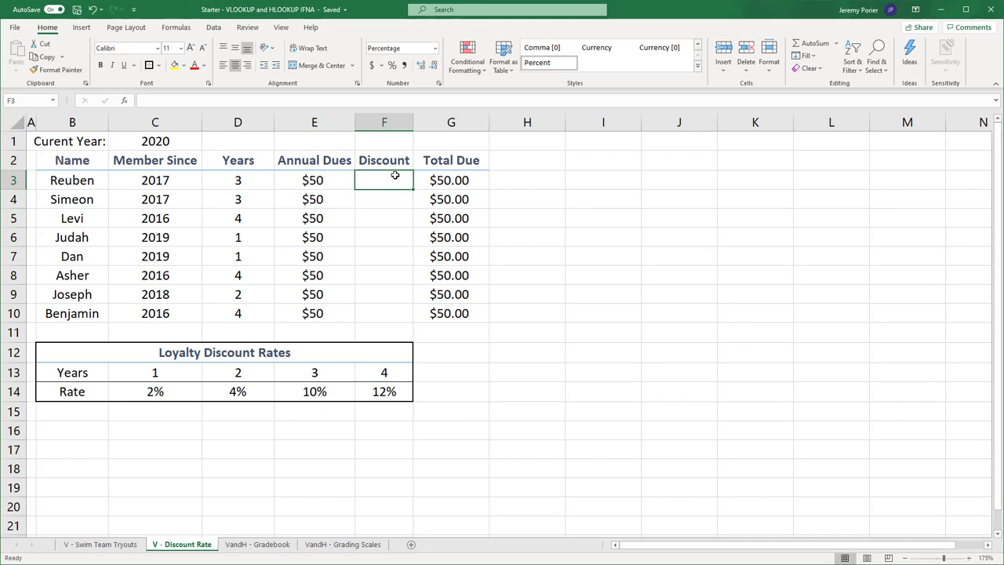
click(124, 100)
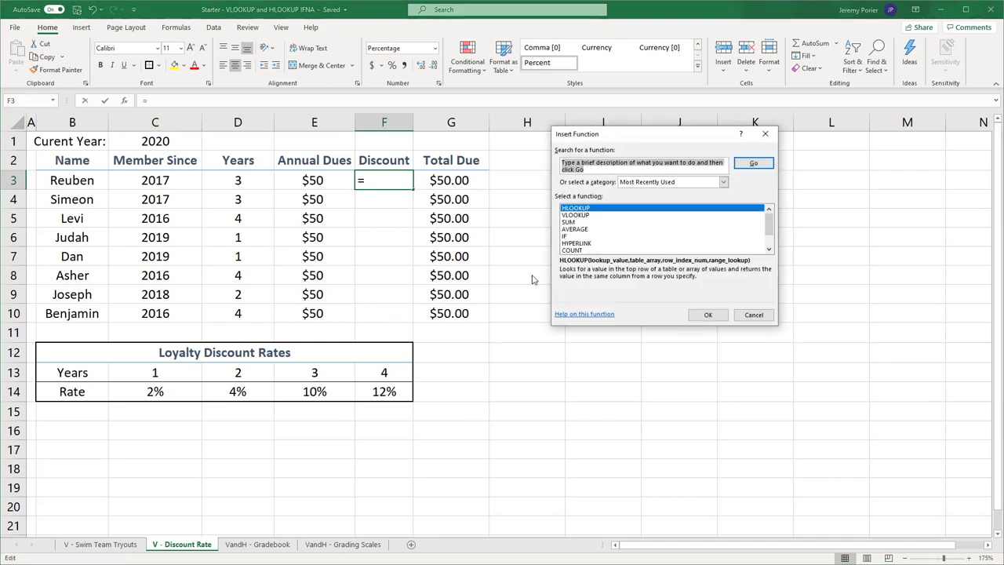
text(HLOOKUP)
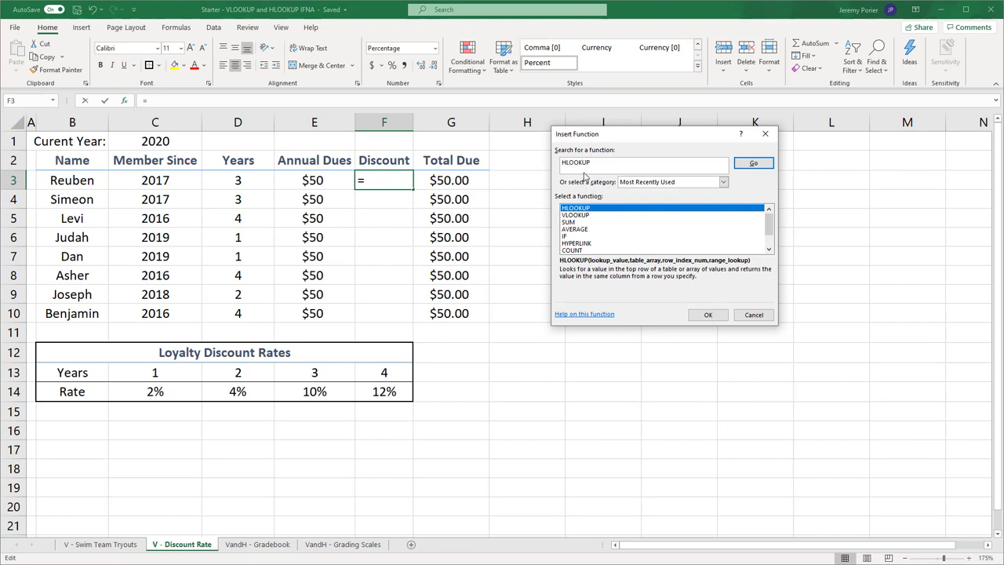
key(Return)
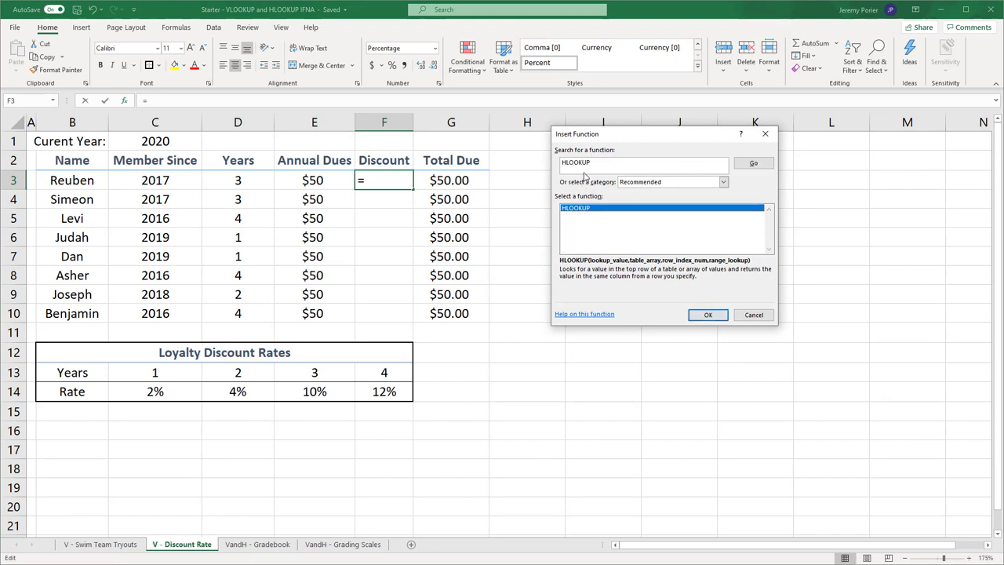
click(717, 316)
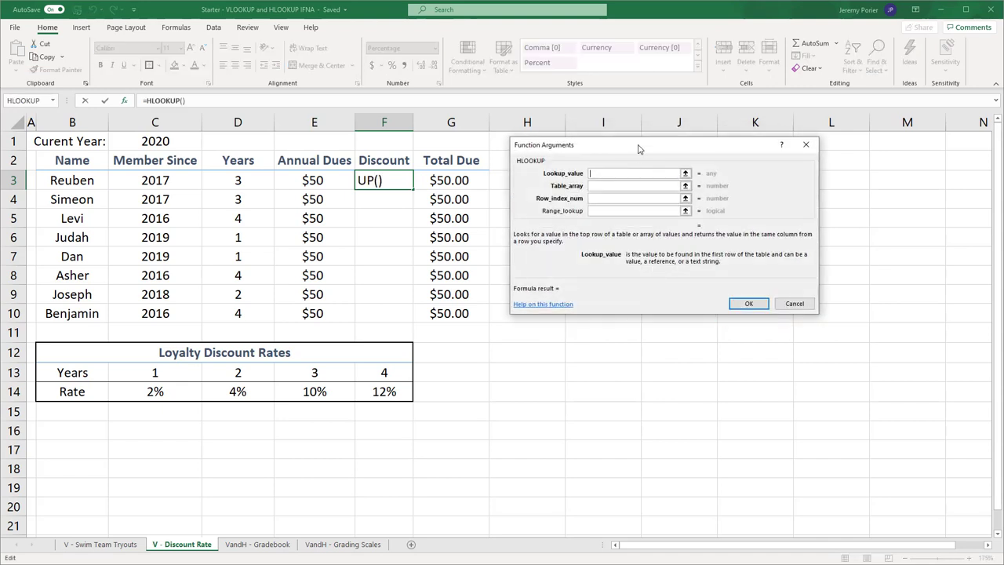
drag(638, 149, 620, 145)
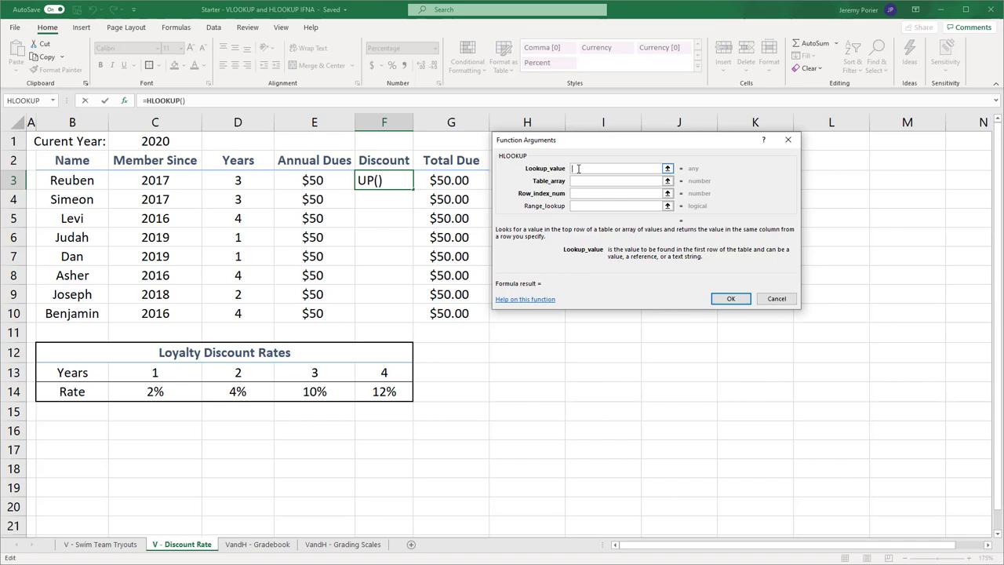
click(239, 180)
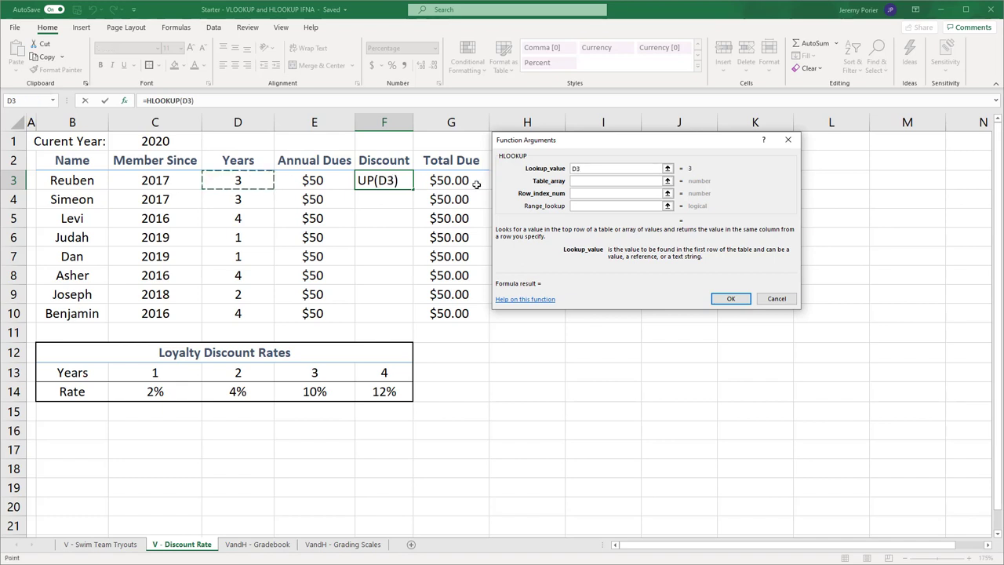
Step: Complete the F3 HLOOKUP with table array C13:F14, row index 2 and range lookup FALSE
click(586, 181)
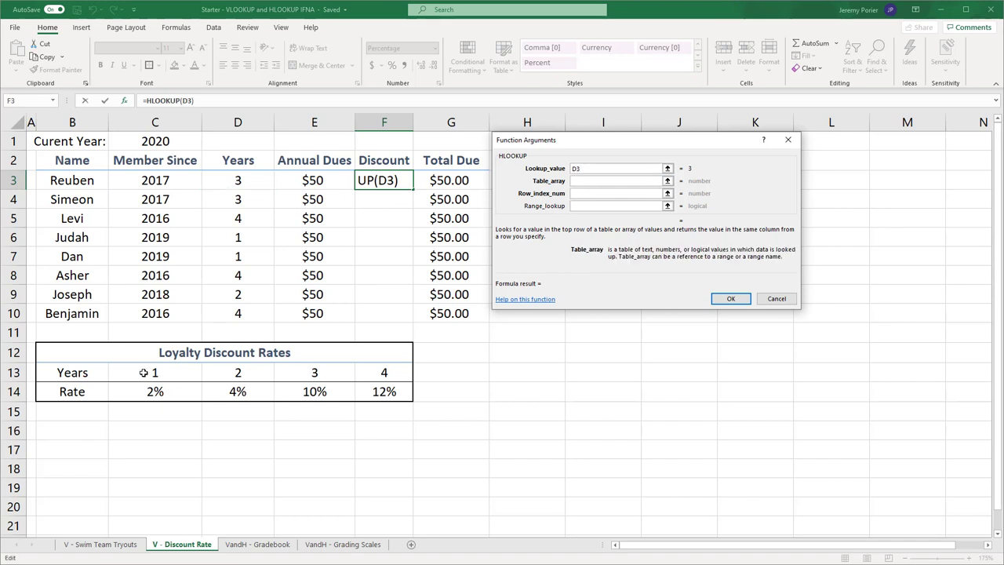
drag(142, 372, 380, 395)
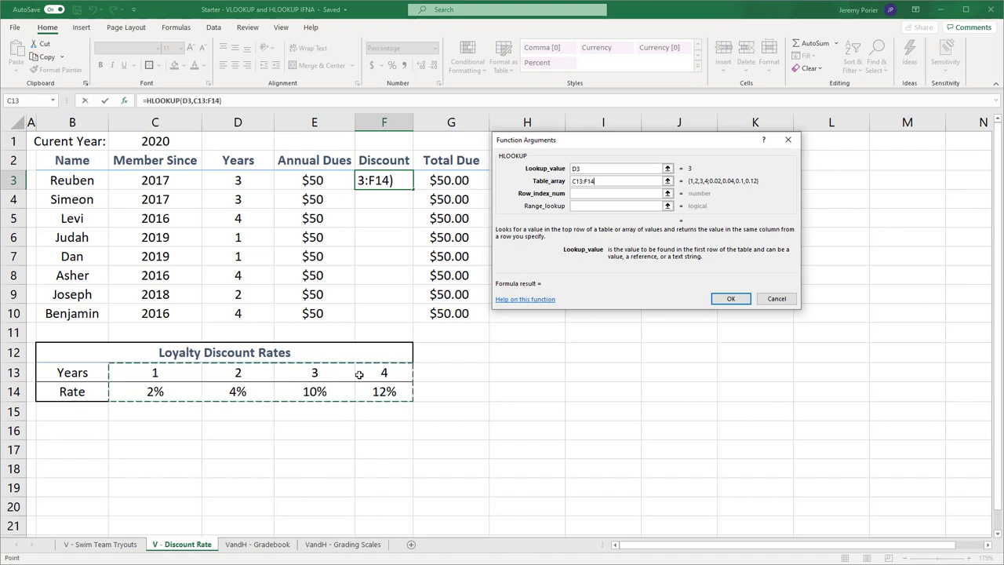
click(595, 192)
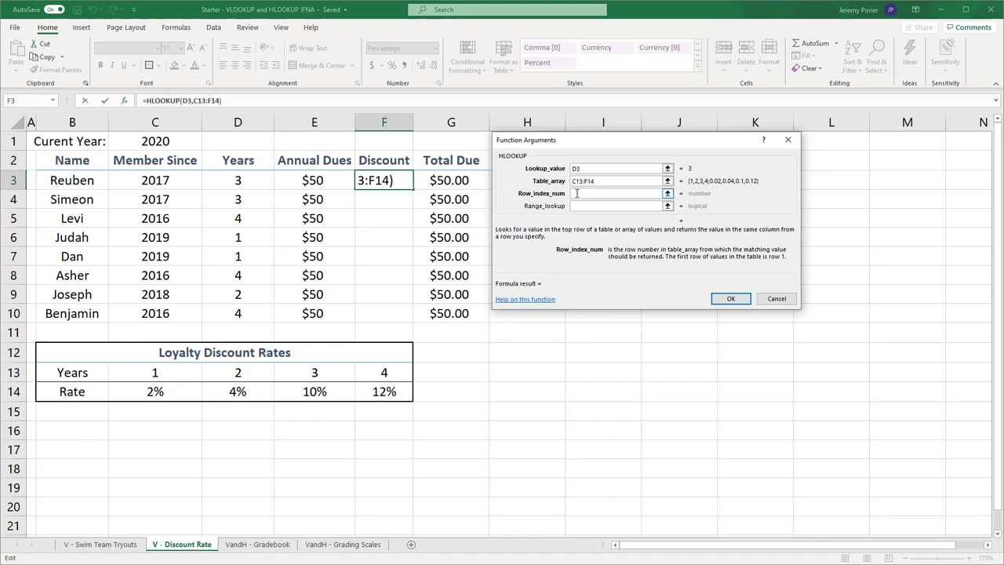
text(2)
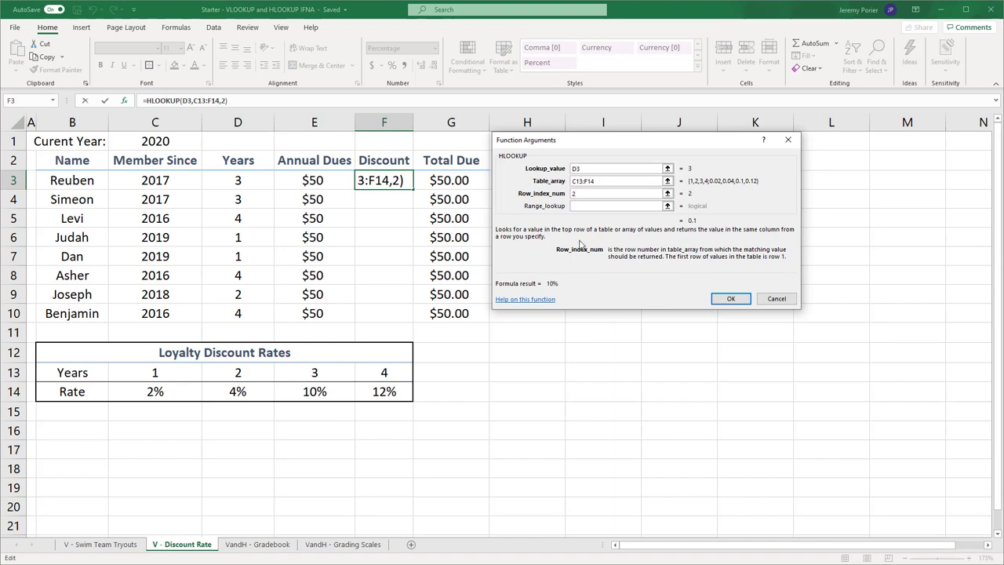
click(583, 206)
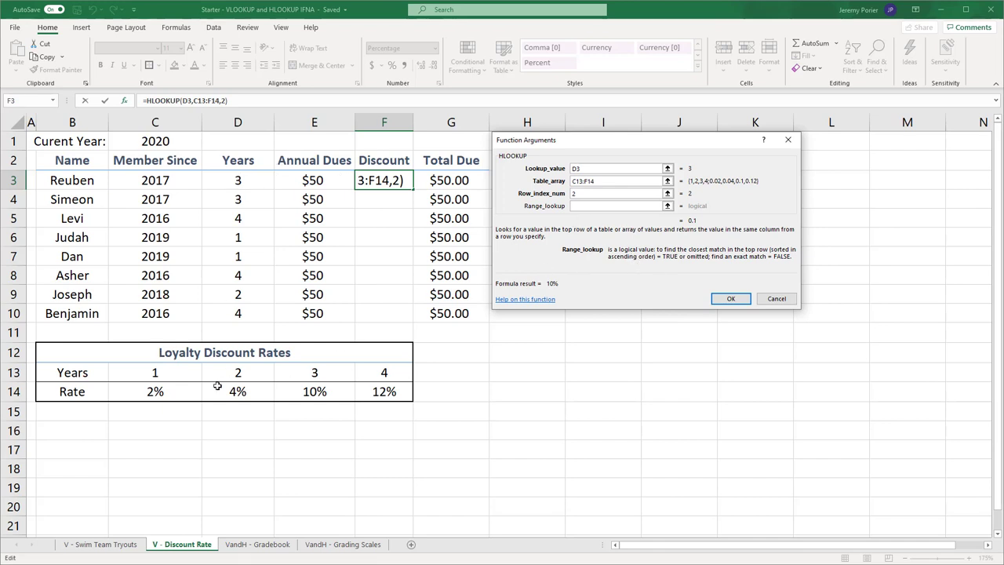
click(595, 206)
text(FALSE)
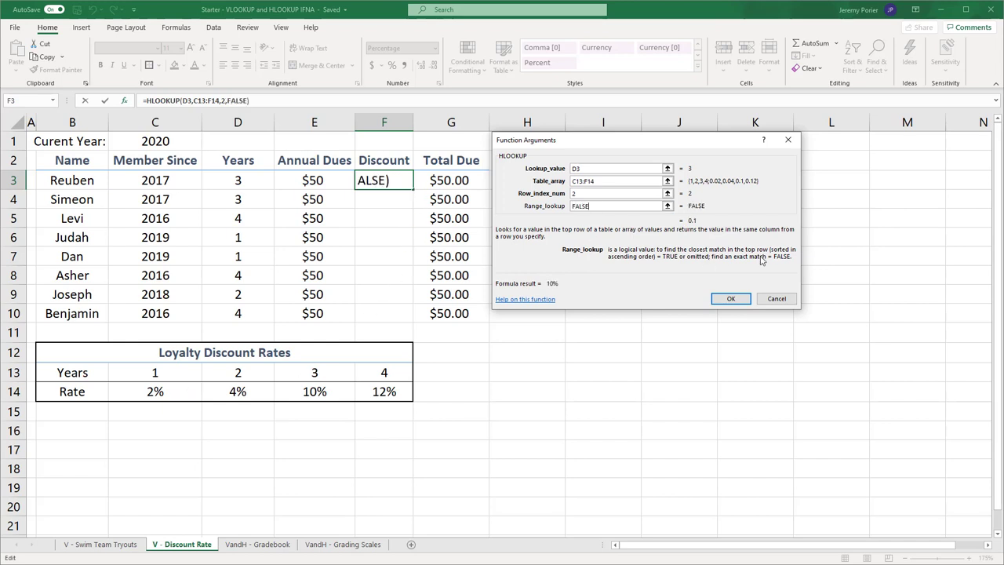
click(730, 298)
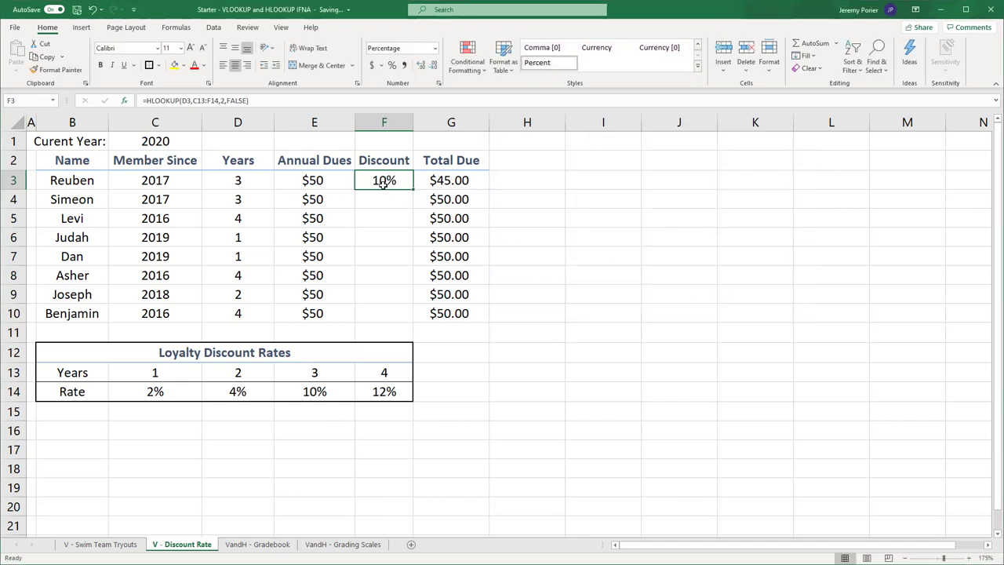
Step: Review the Total Due formula in G3 and how it uses the annual dues and discount
click(440, 179)
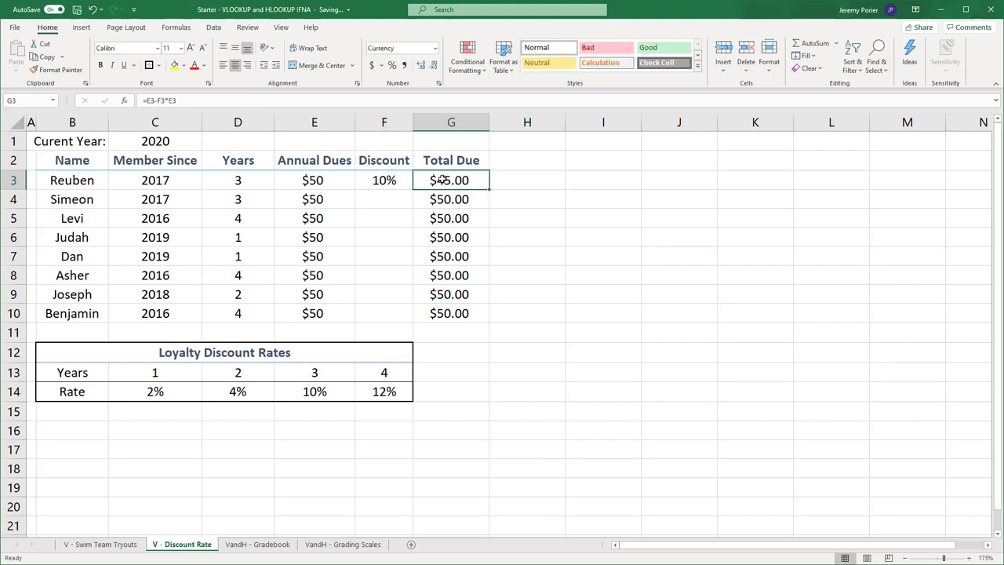
click(168, 99)
drag(167, 100, 151, 99)
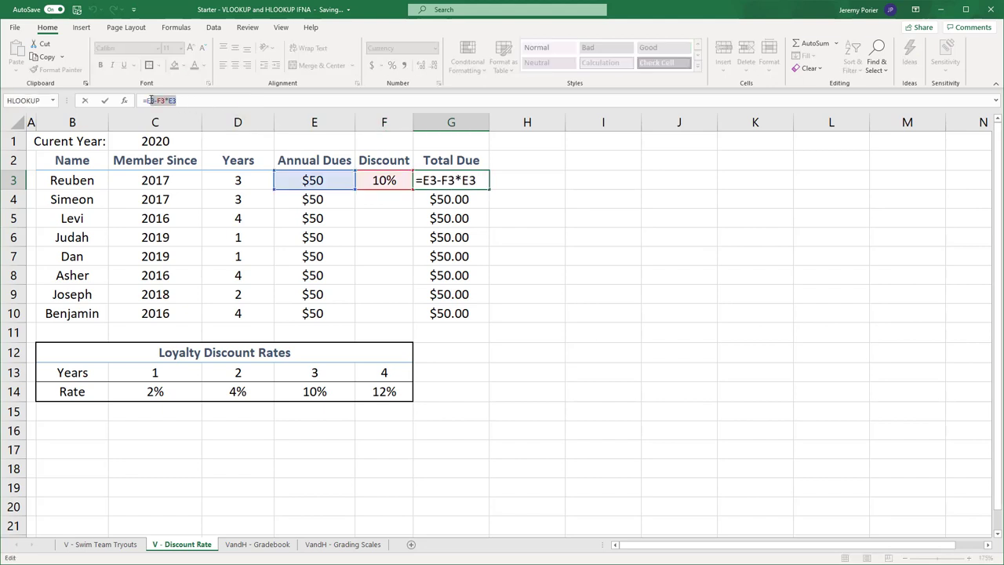
key(Return)
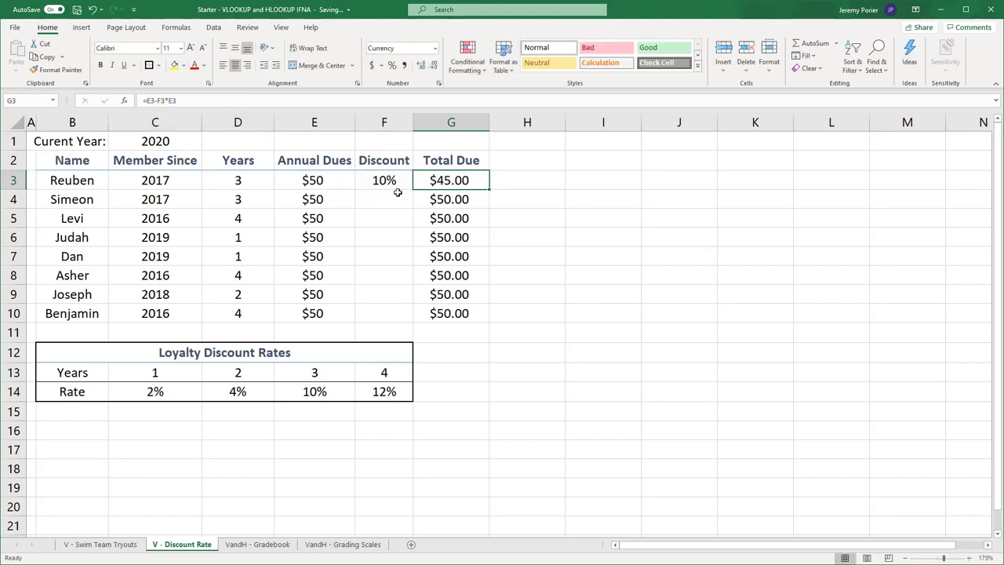
Step: Make the table array in the F3 formula absolute as $C$13:$F$14 and fill the formula down through F10
click(396, 184)
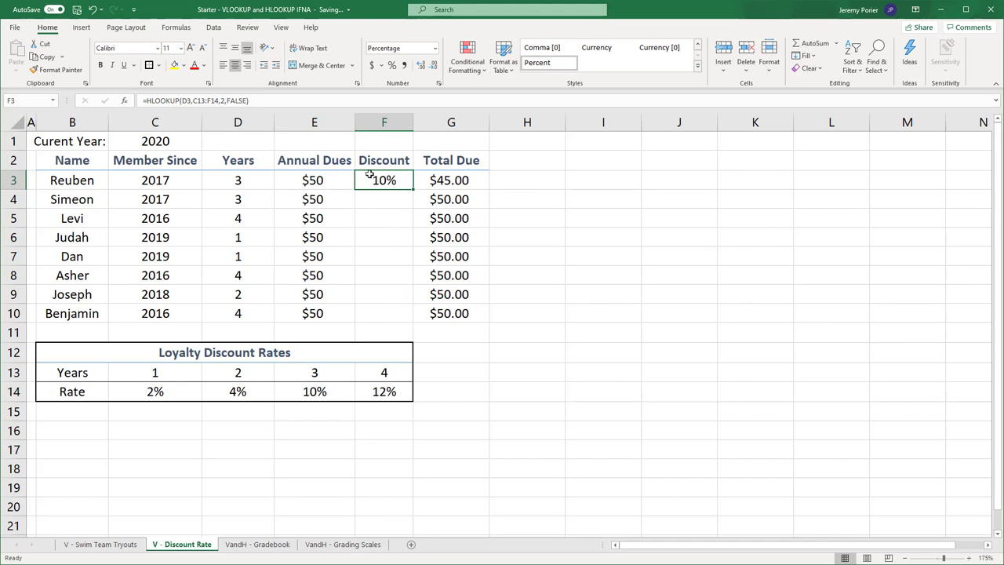
click(194, 100)
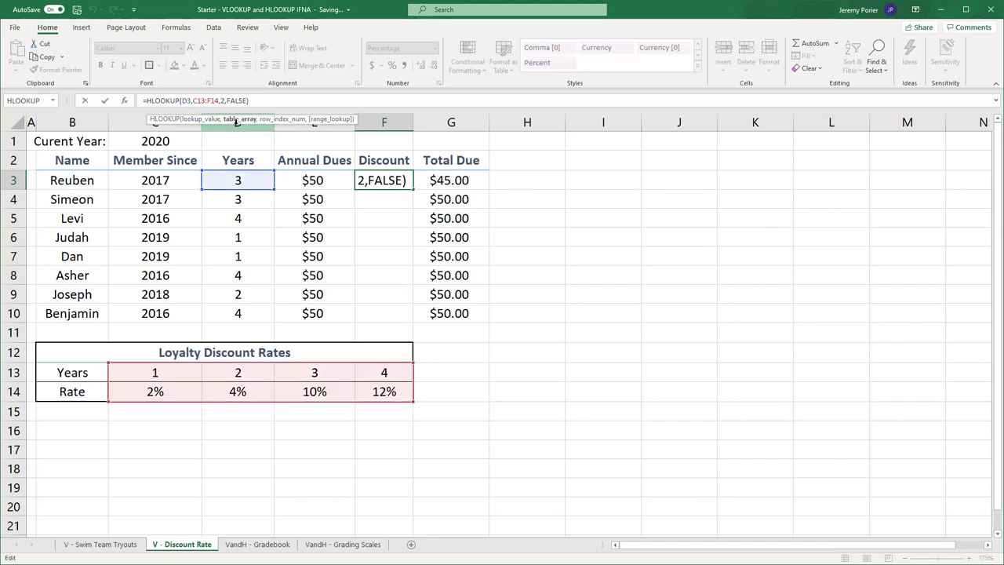
drag(193, 100, 216, 101)
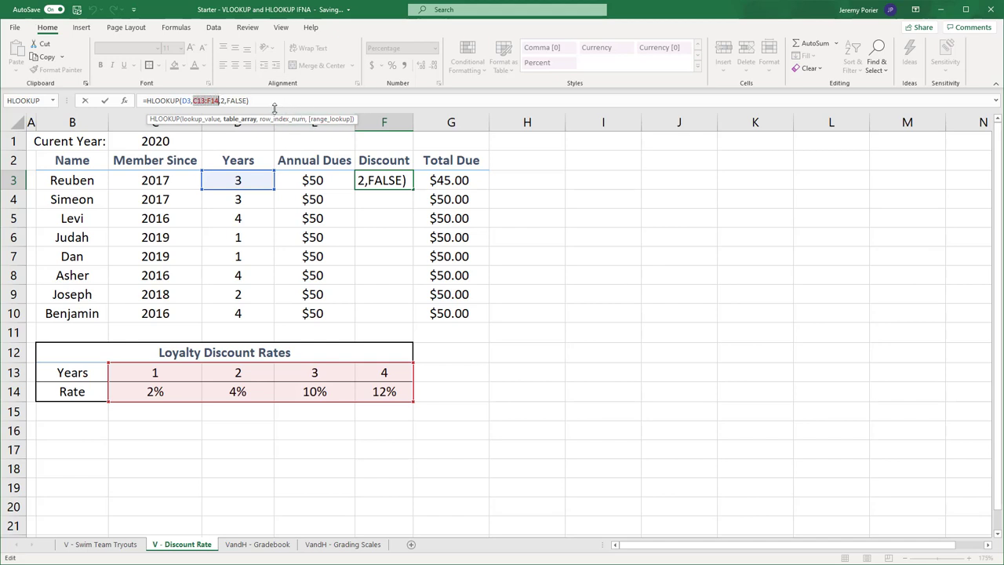
key(F4)
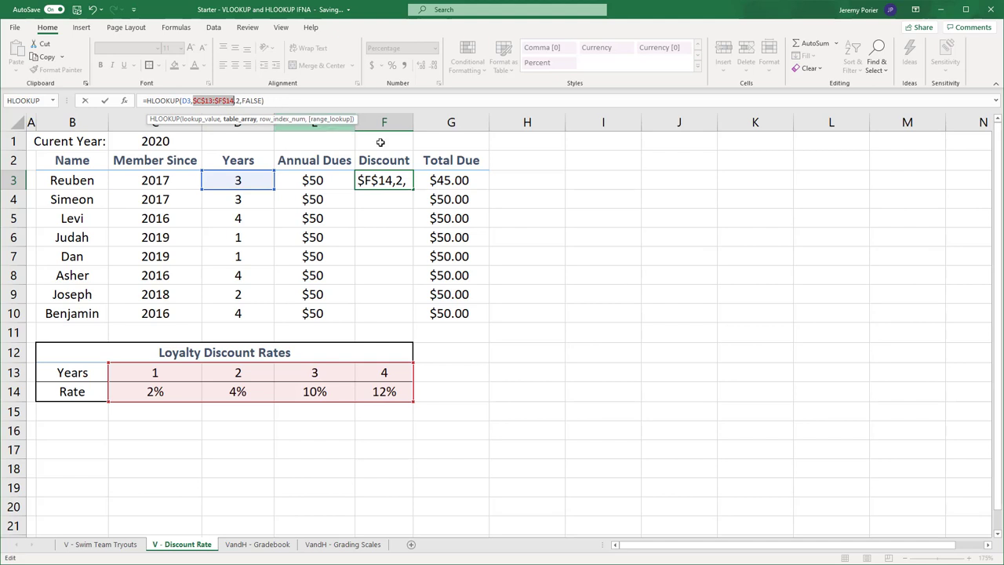
key(Return)
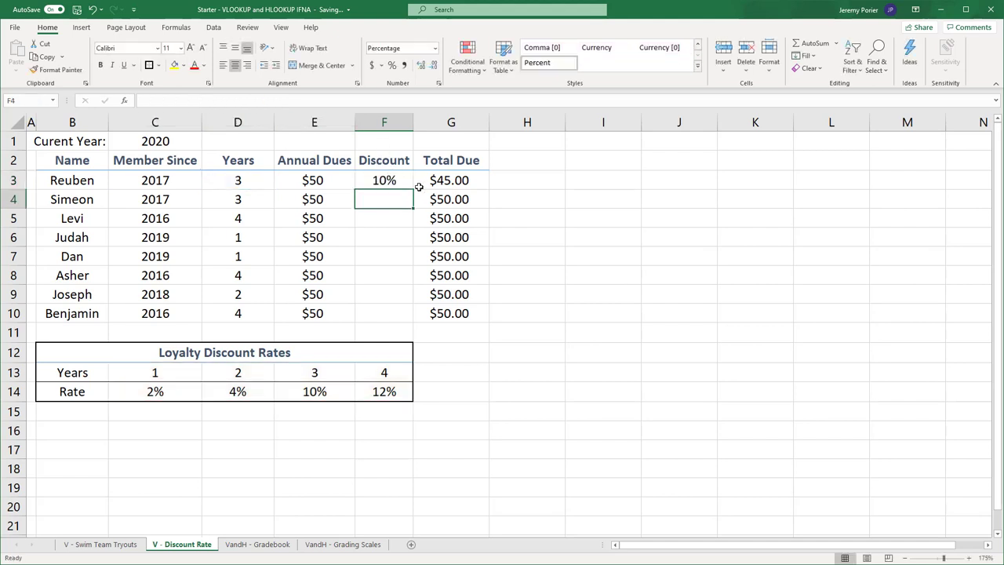
click(390, 183)
drag(413, 190, 410, 320)
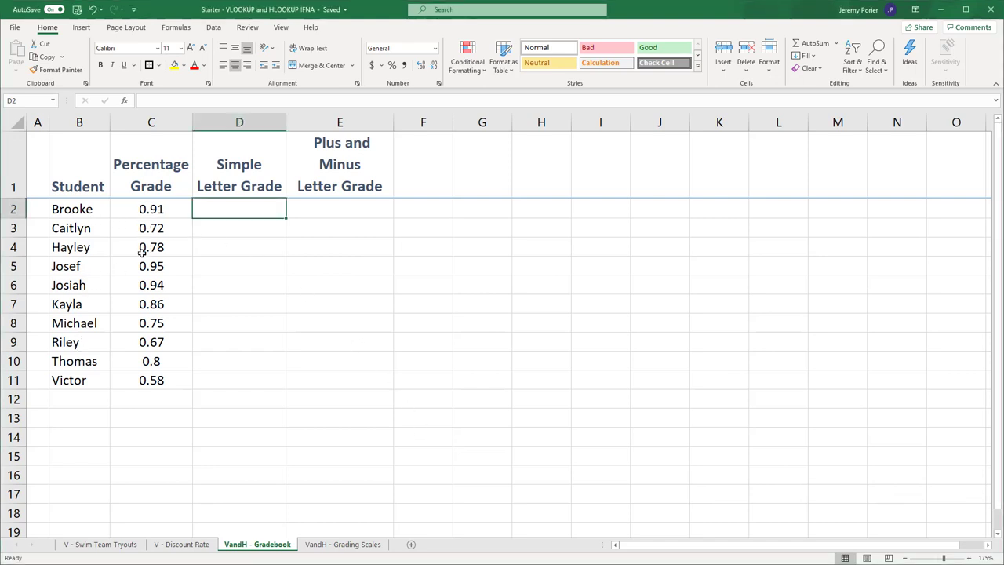
Step: Examine the percentage grades in the Gradebook and the simple and plus/minus letter grade scales on the Grading Scales sheet
drag(149, 208, 157, 381)
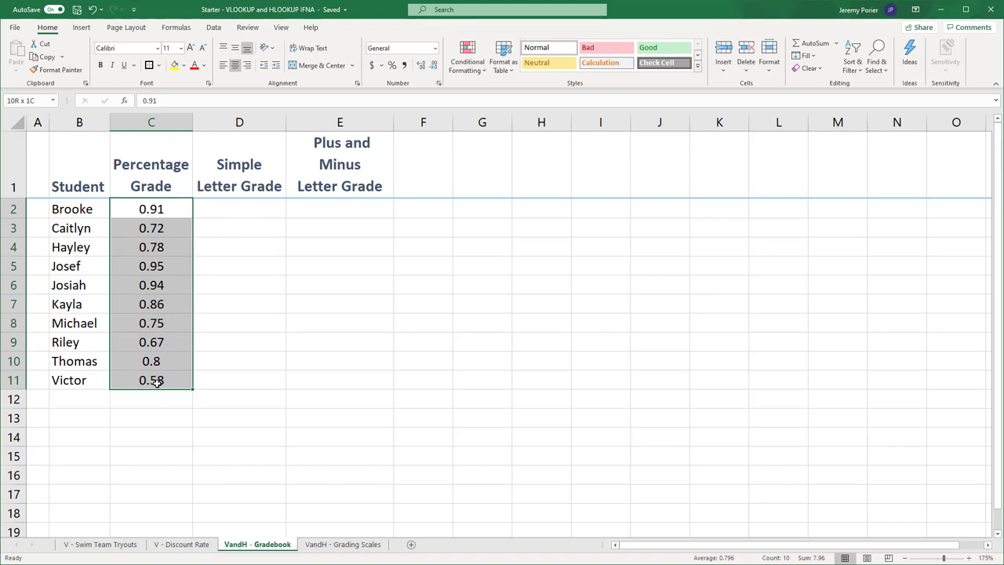
click(328, 544)
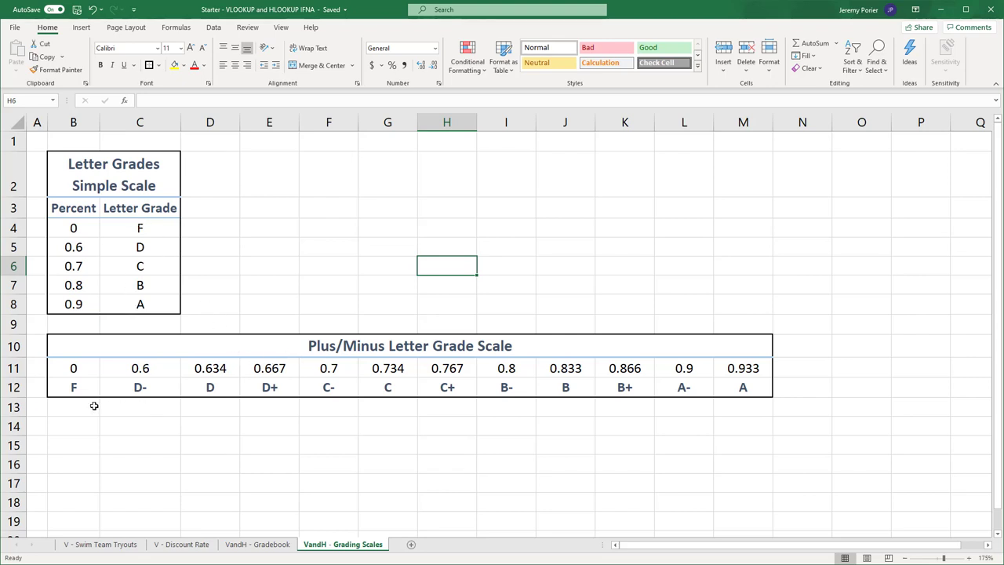
drag(60, 367, 777, 400)
click(194, 285)
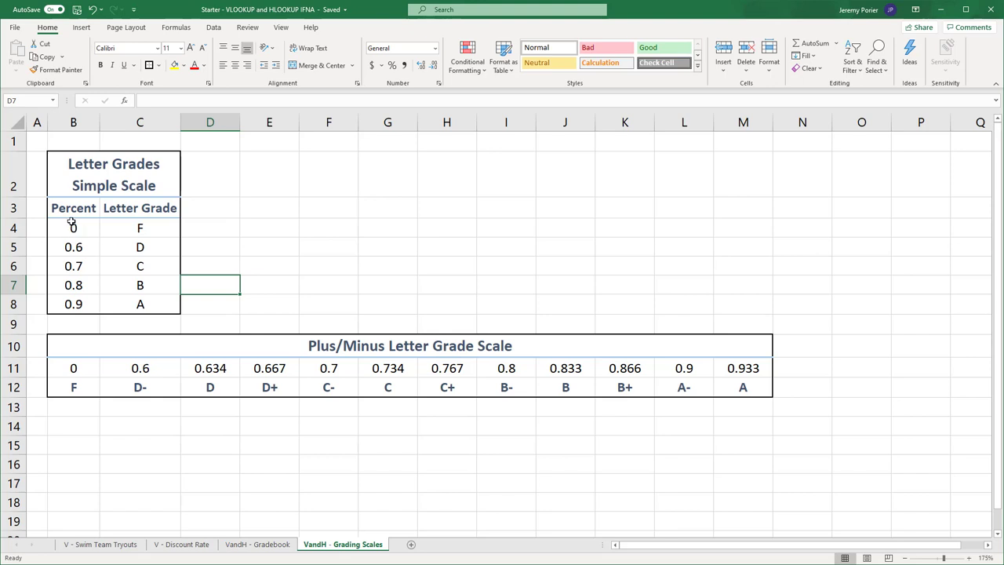
drag(75, 229, 73, 303)
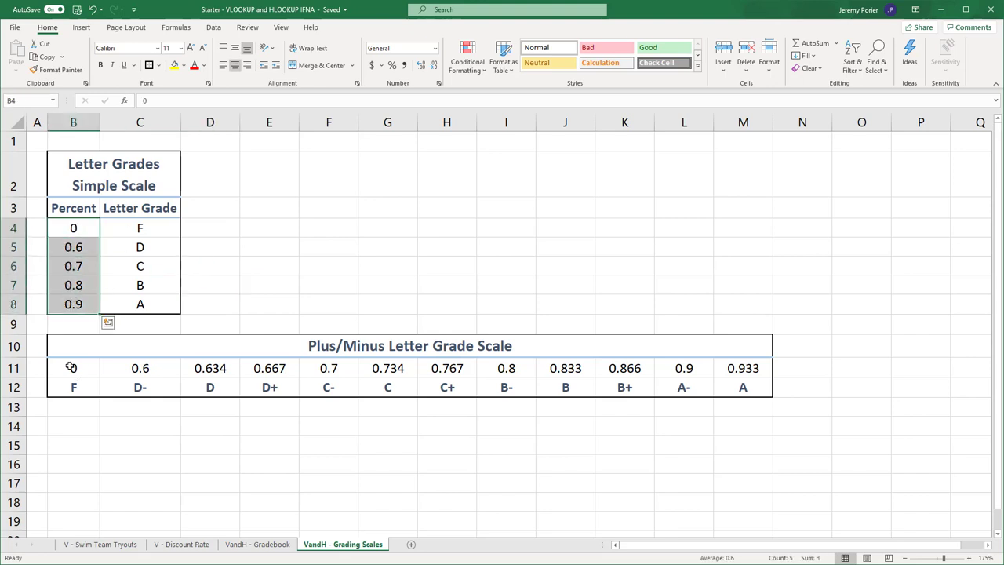
drag(73, 365, 762, 369)
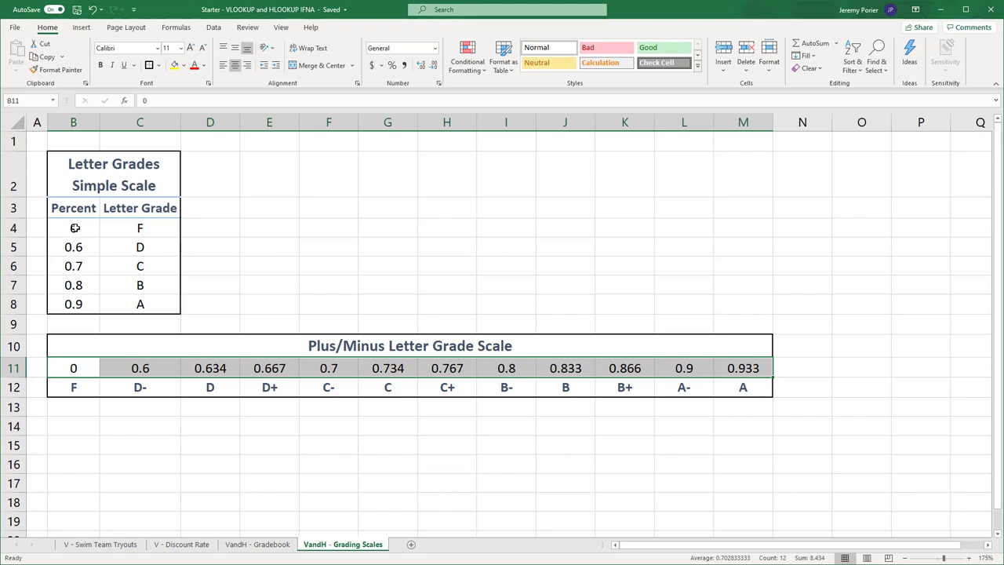
Step: Review the percent thresholds of the simple and plus/minus scales and the empty Simple Letter Grade column in the Gradebook
drag(75, 227, 83, 305)
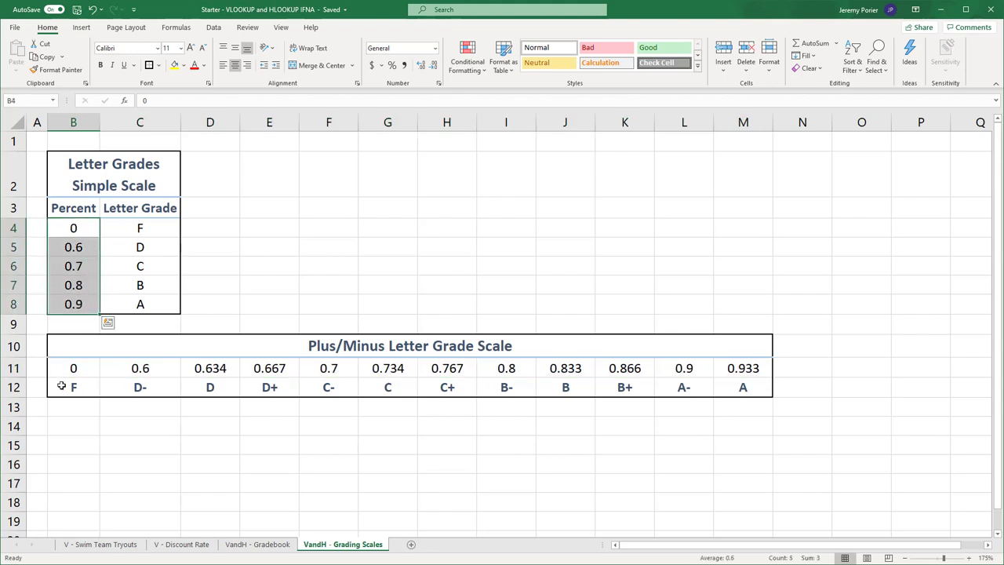
drag(73, 366, 761, 370)
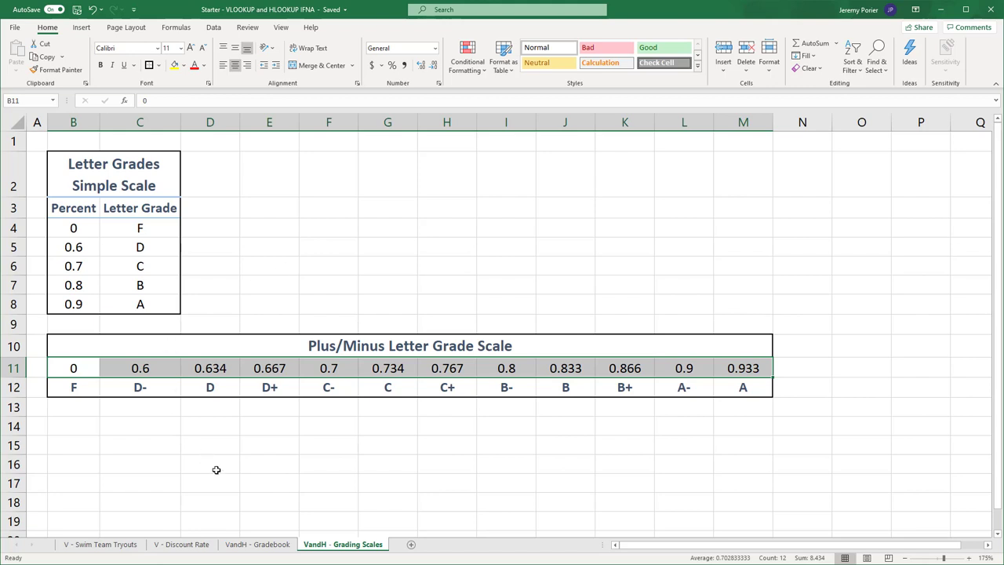
click(260, 545)
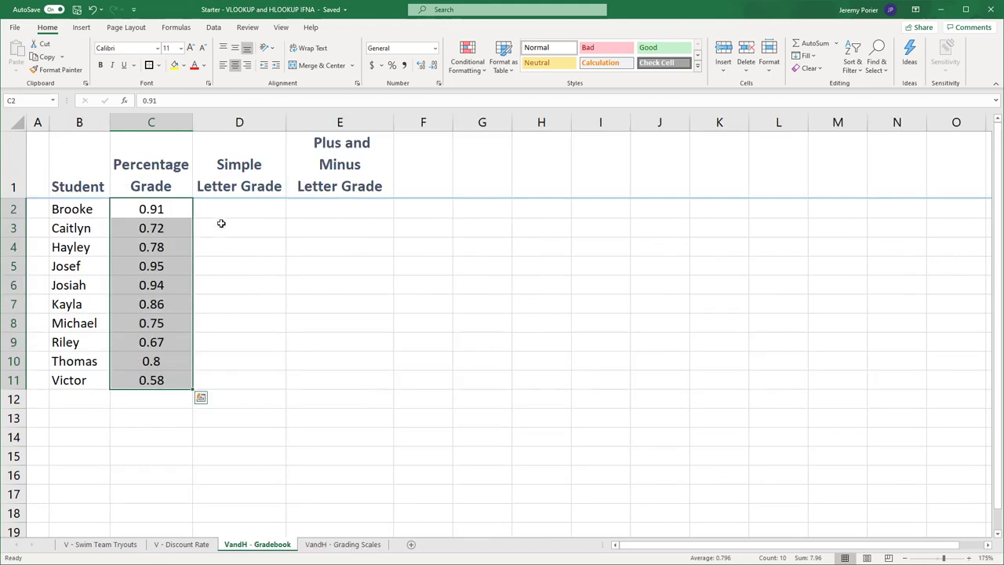
click(202, 211)
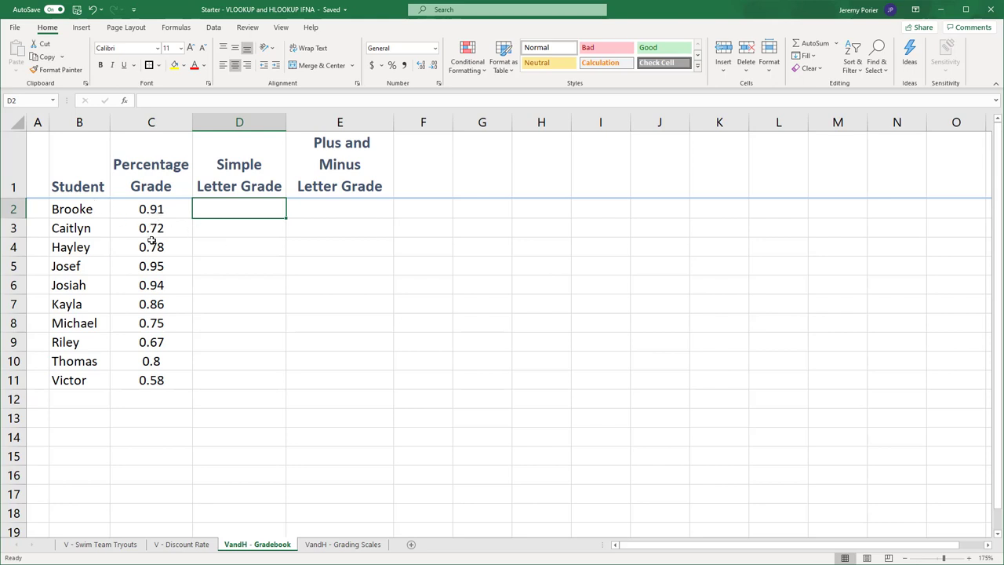
click(352, 544)
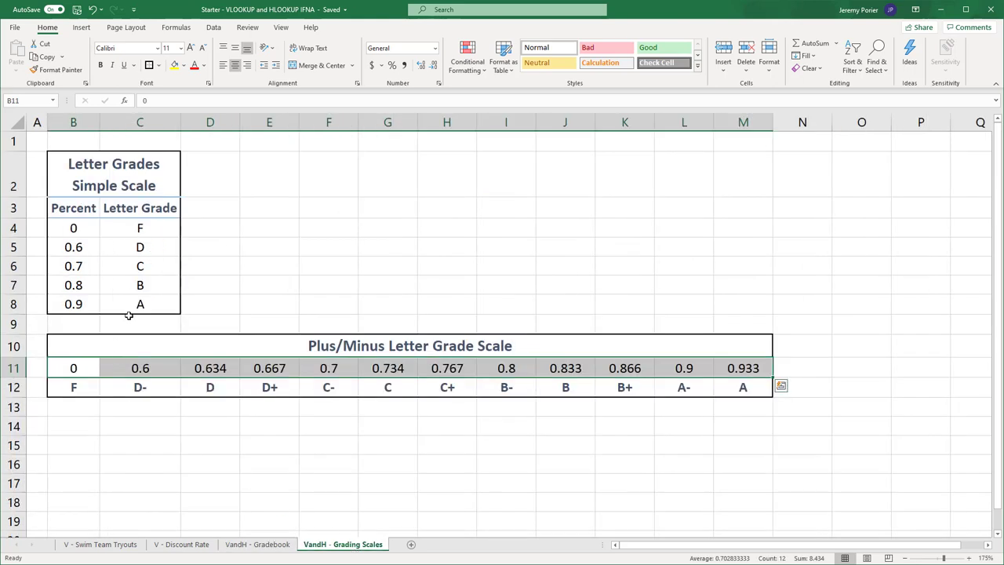
click(247, 547)
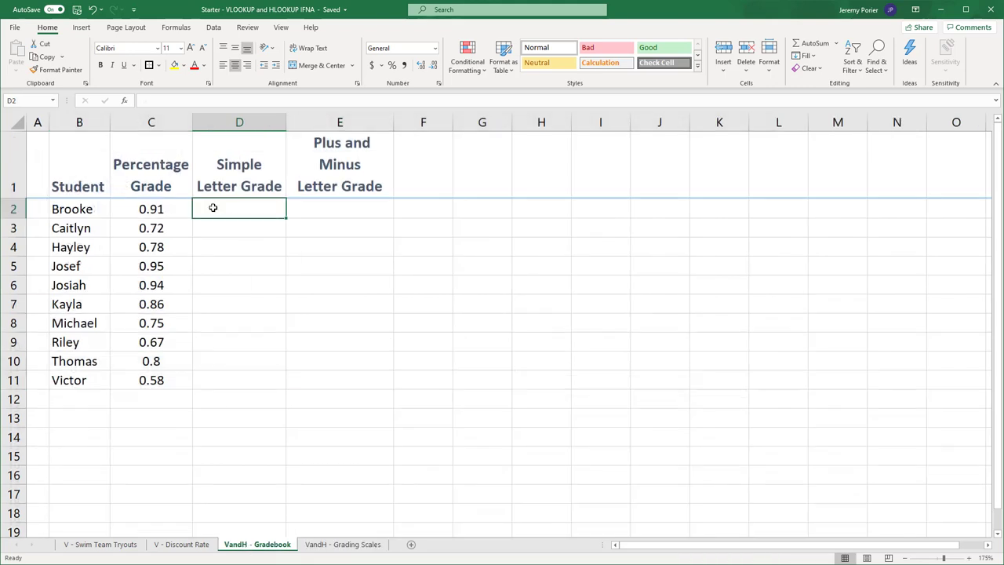
Step: Name the simple scale range B4:C8 on the Grading Scales sheet SimpleGradeScale
click(345, 547)
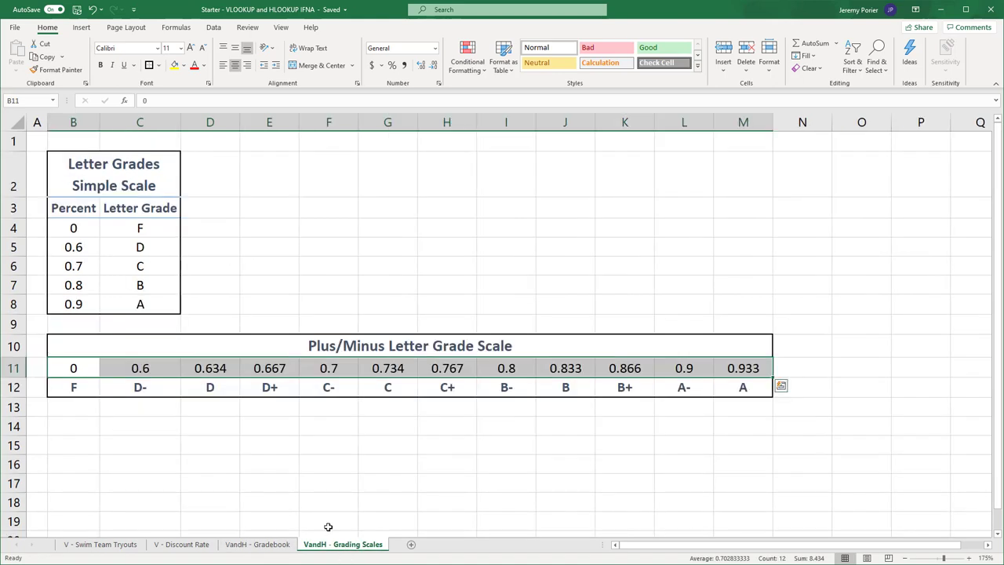
click(75, 227)
drag(118, 231, 143, 304)
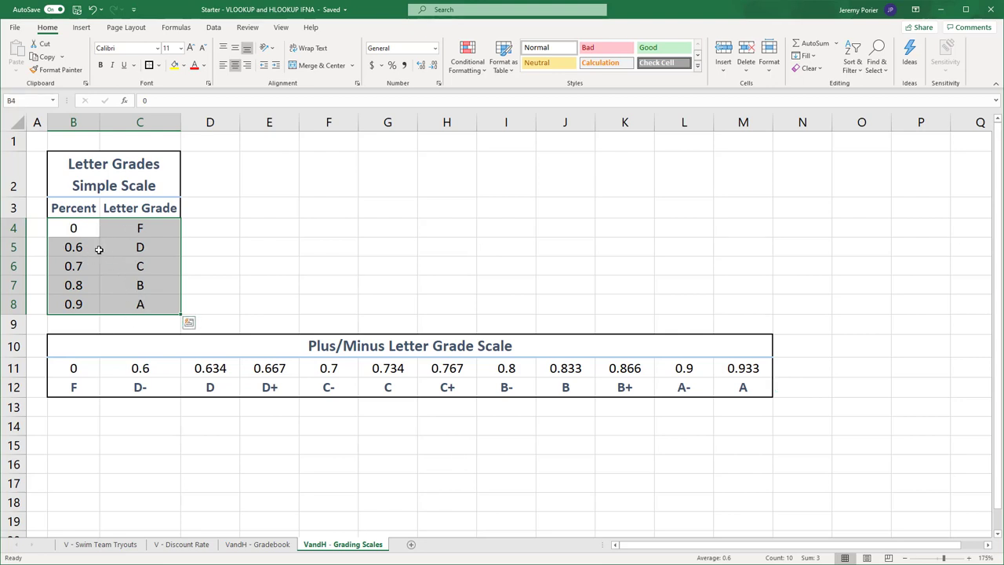
click(32, 102)
text(SimpleGradeScale)
key(Return)
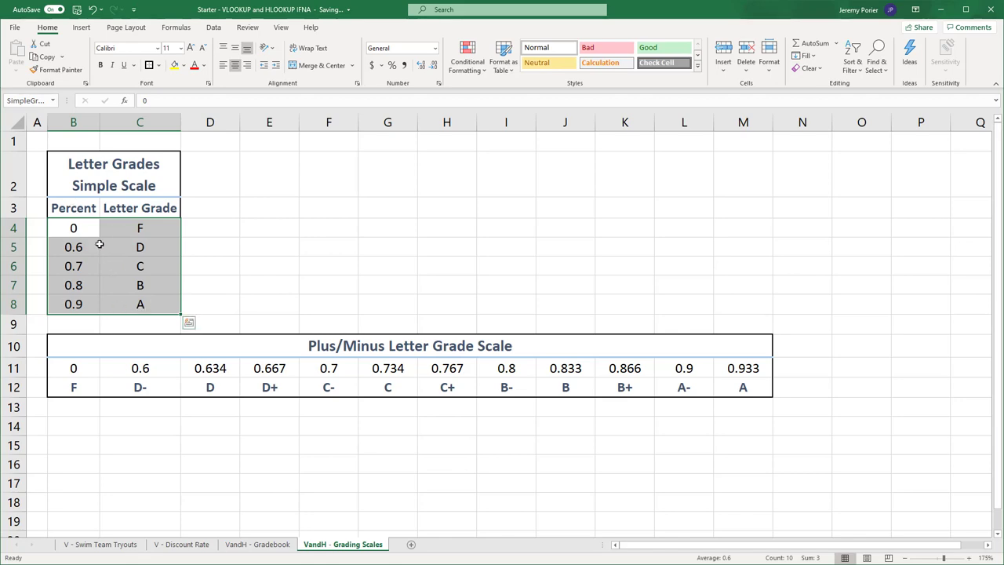
Step: Start a VLOOKUP formula in Gradebook cell D2 with the percentage grade in C2 as the lookup value
click(262, 544)
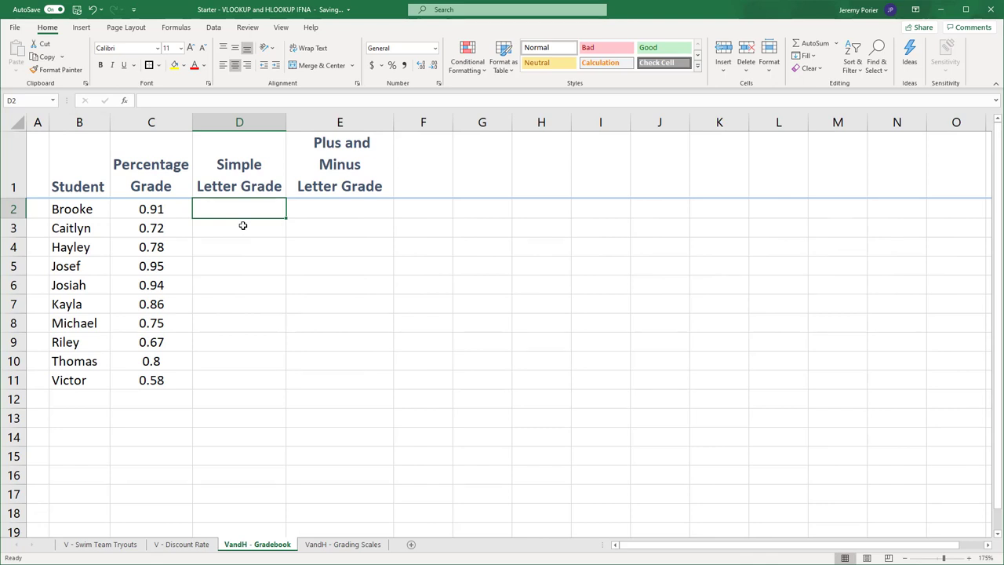
text(=VLOOKUP)
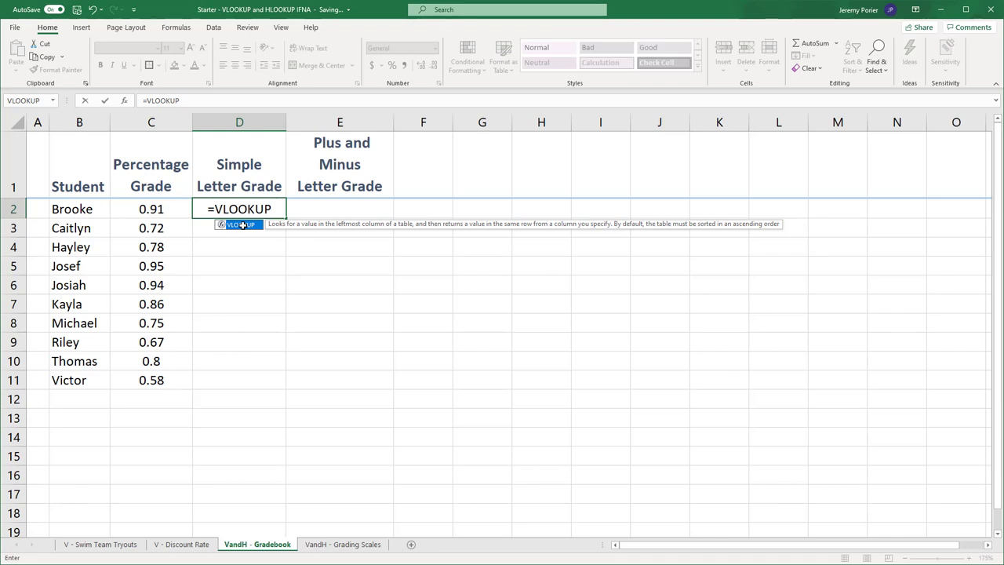
text(()
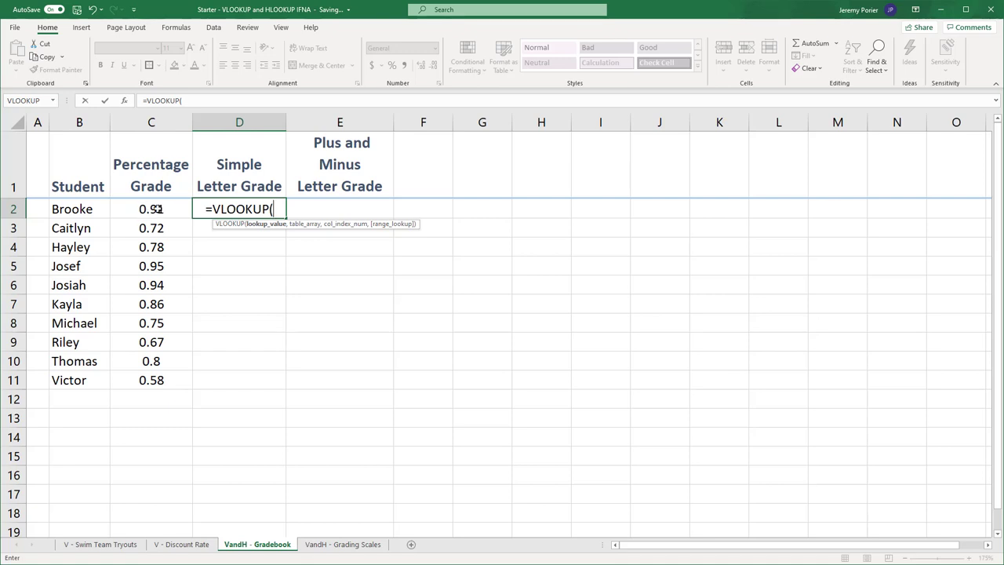
click(157, 209)
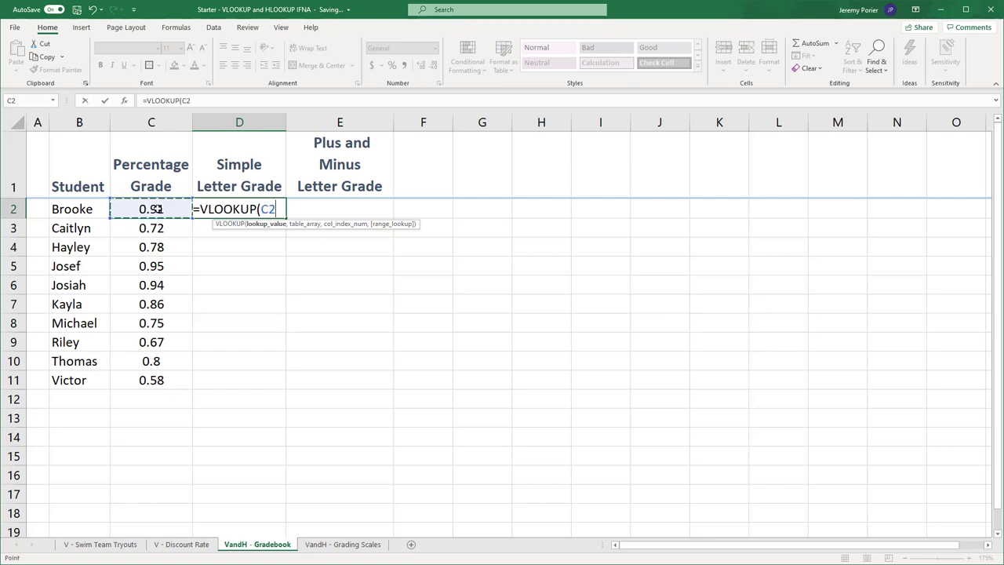
text(,)
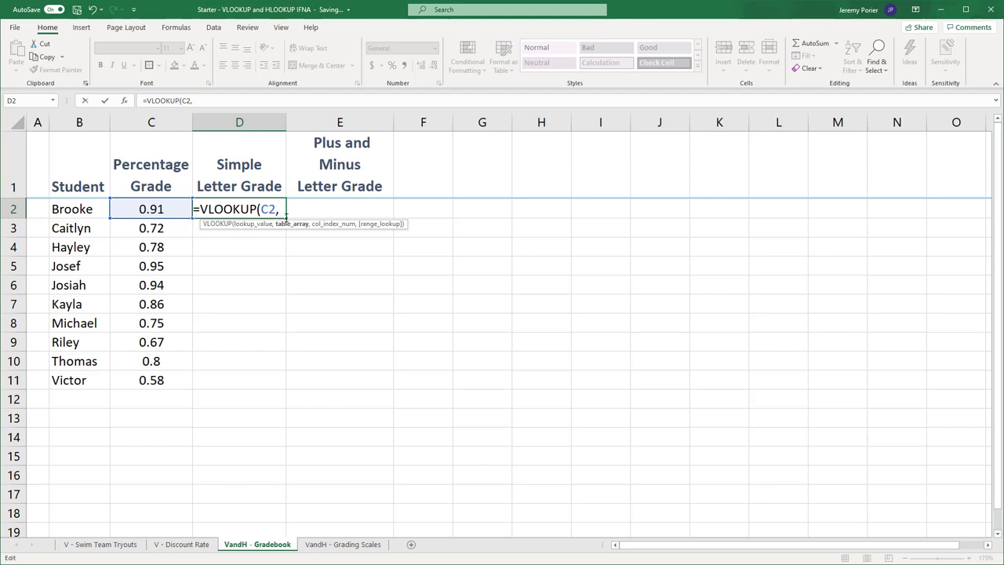
Step: Complete the D2 VLOOKUP with table array SimpleGradeScale, column index 2 and range lookup TRUE, and fill it down through D11
text(SI)
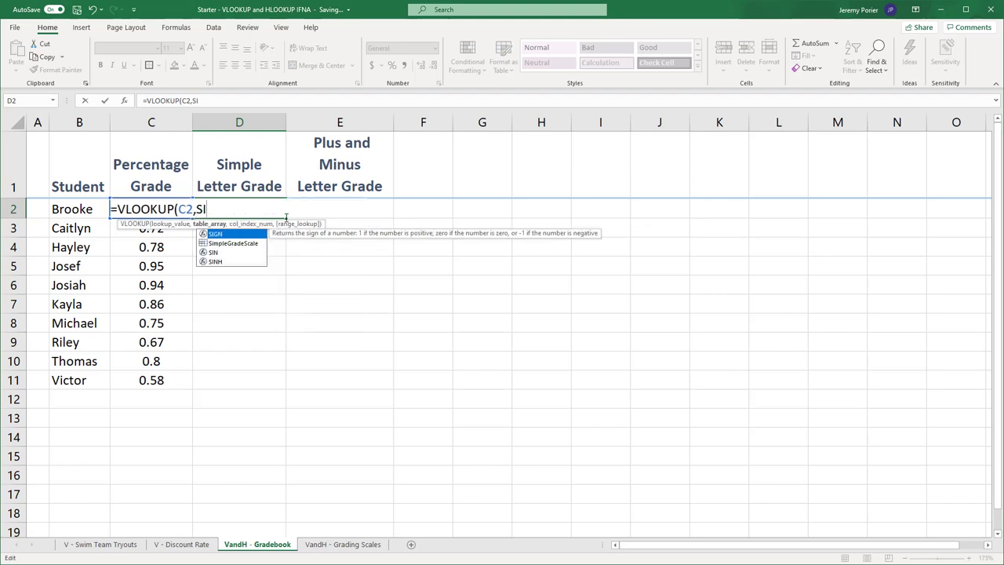
key(Down)
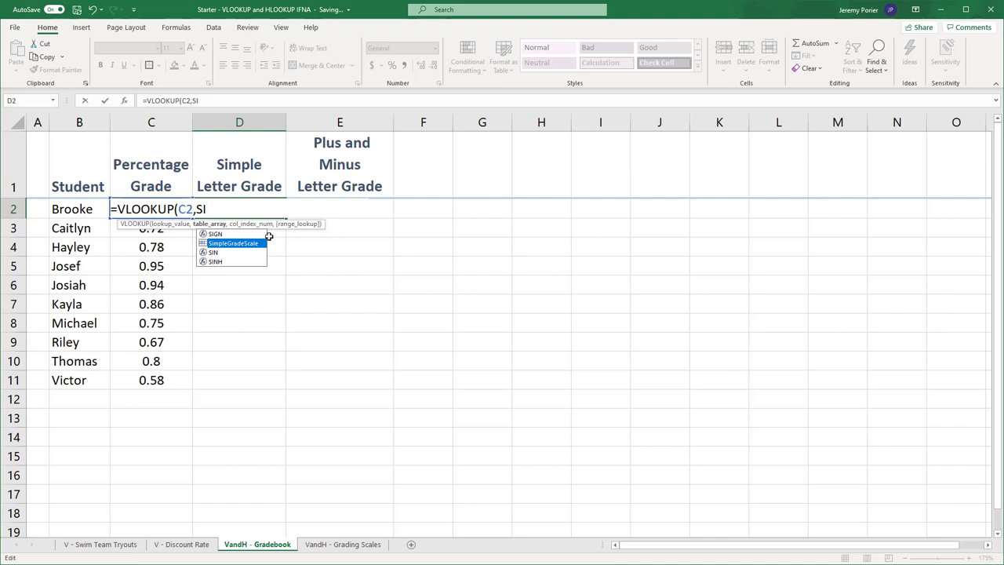
double_click(229, 243)
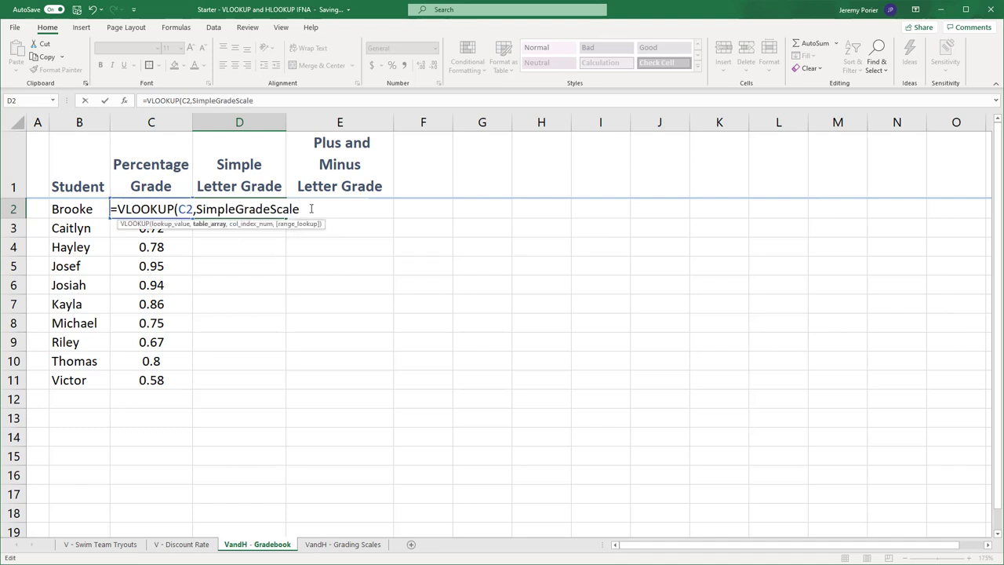
text(,)
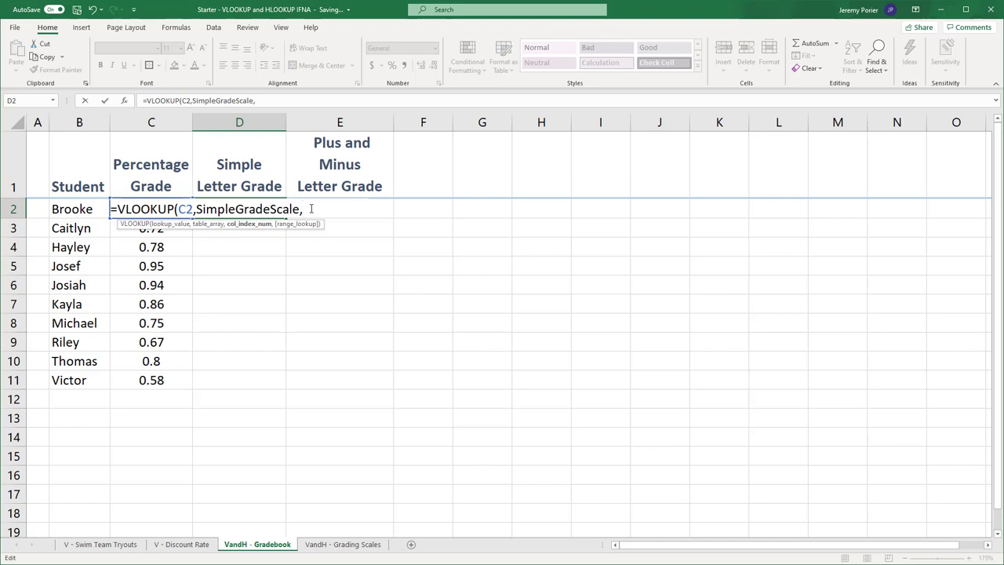
text(2,)
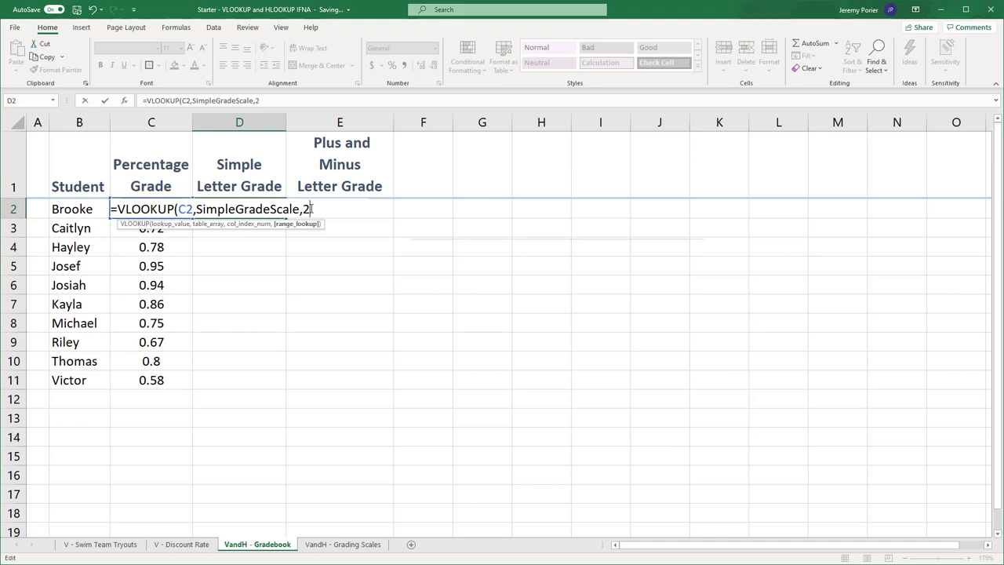
text(TRUE)
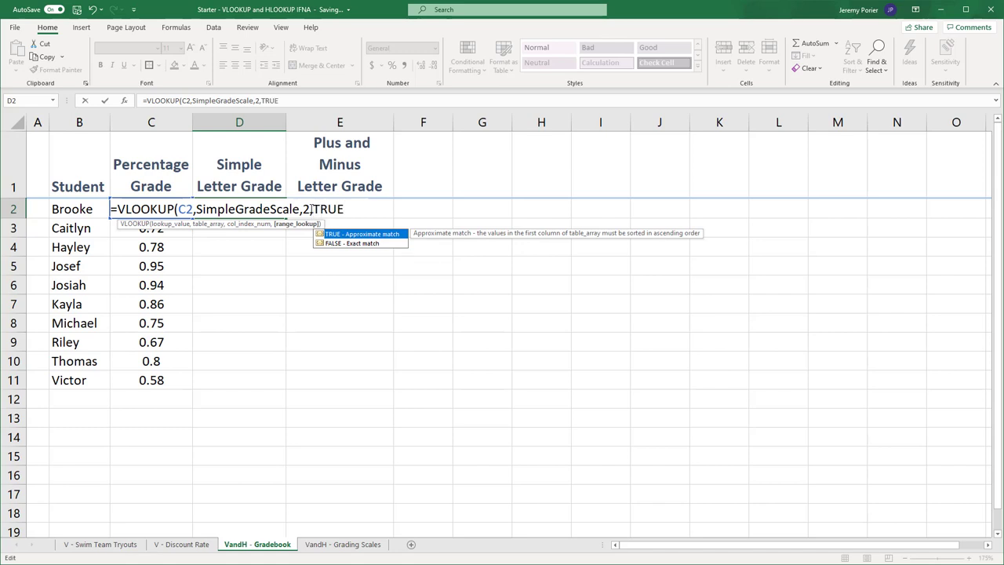
text())
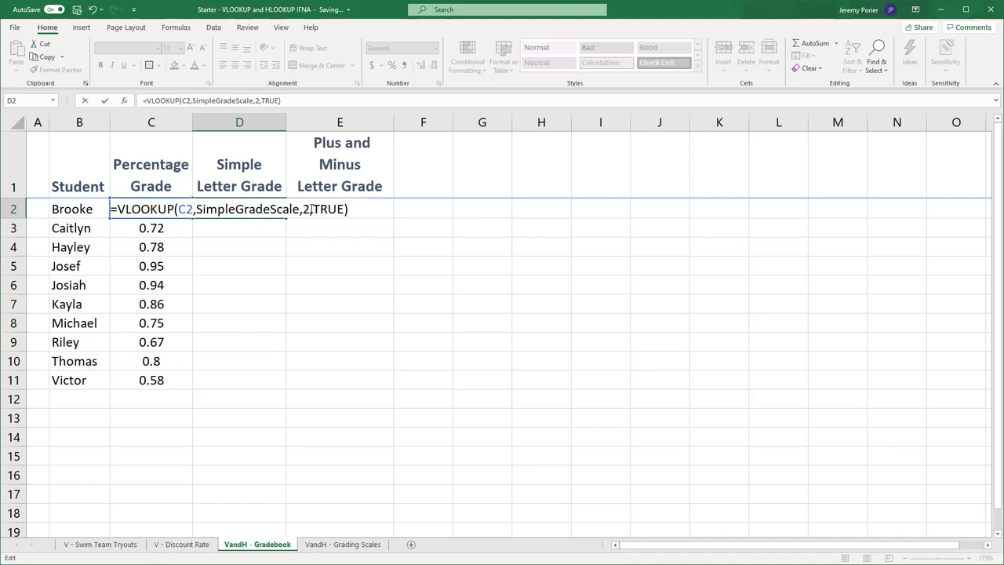
key(Return)
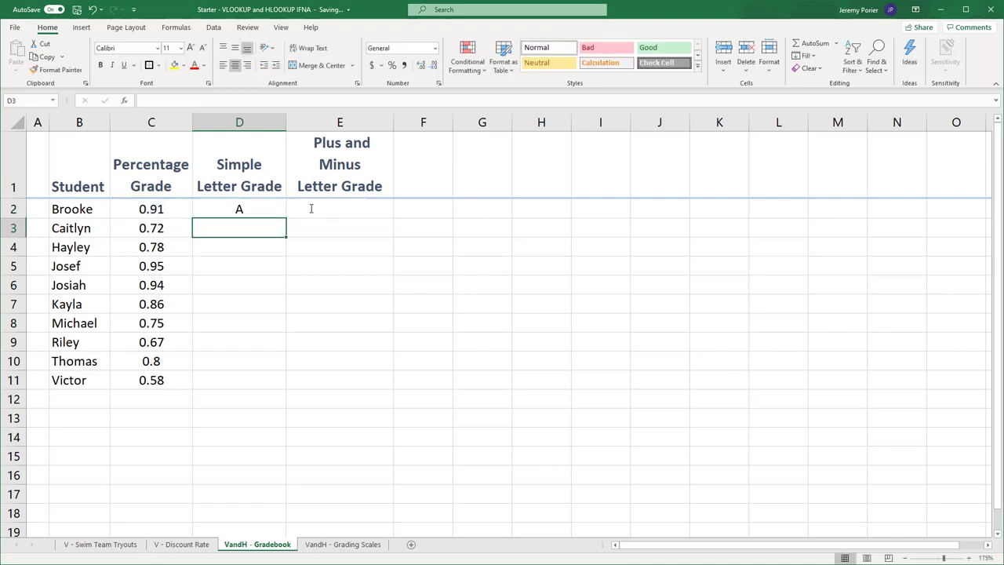
click(257, 211)
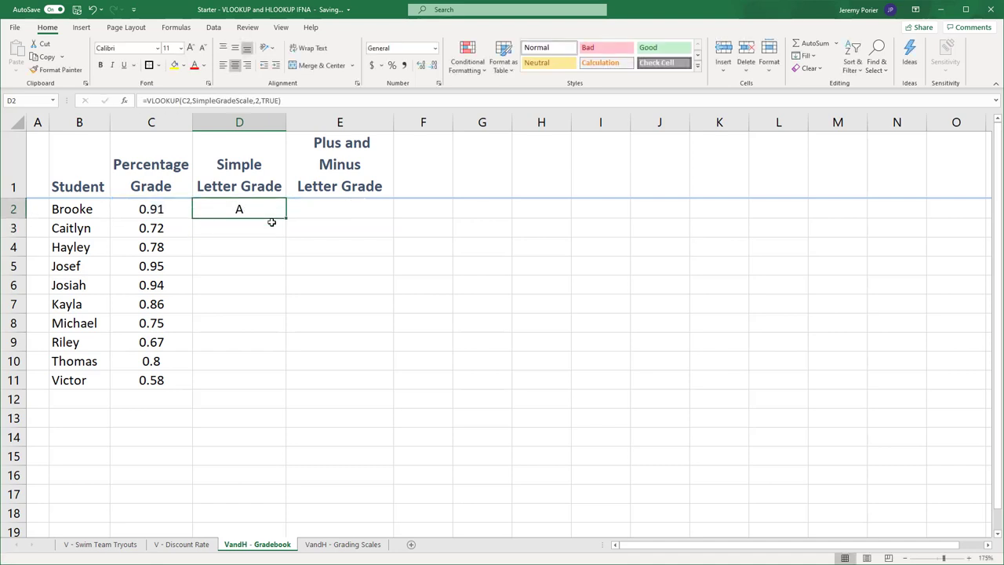
drag(286, 217, 273, 385)
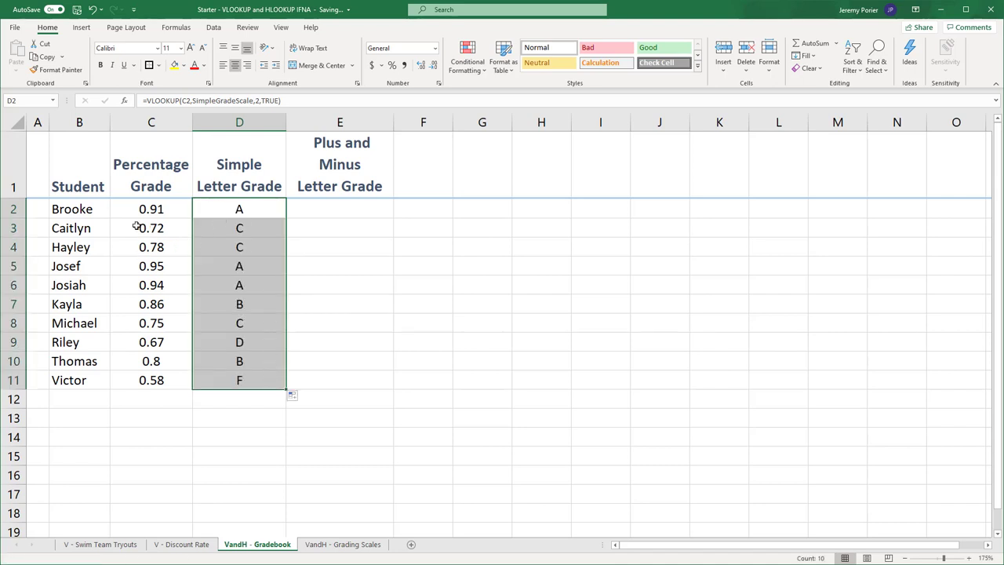
Step: Trace how the percentage grade in Gradebook row 3 is matched against the thresholds of the simple scale
drag(83, 228, 205, 228)
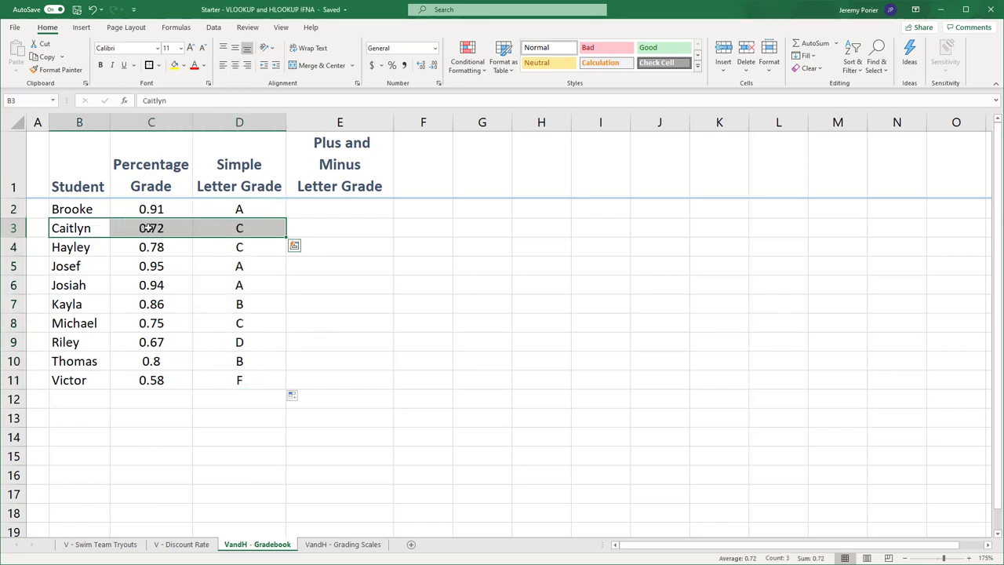
click(340, 545)
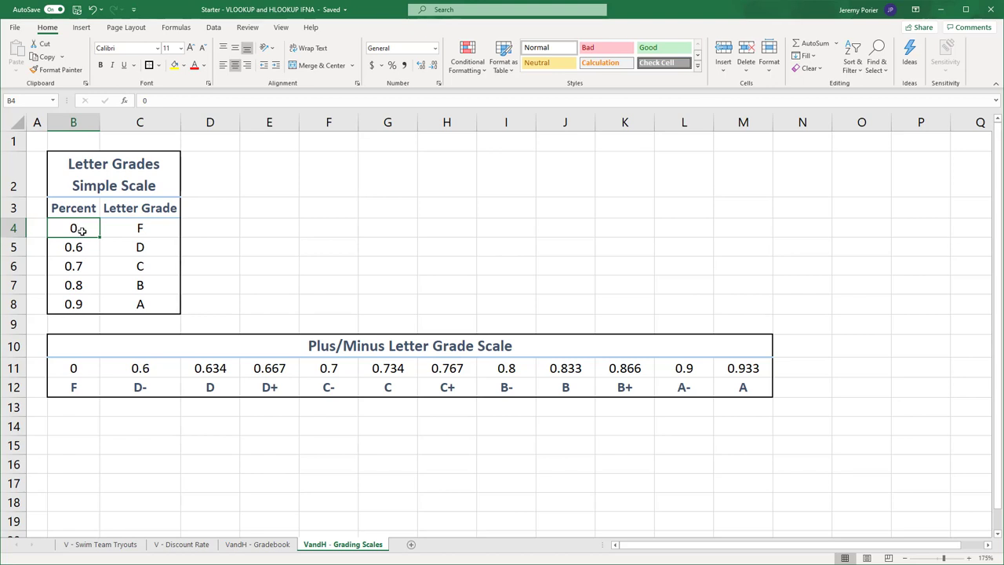
click(80, 247)
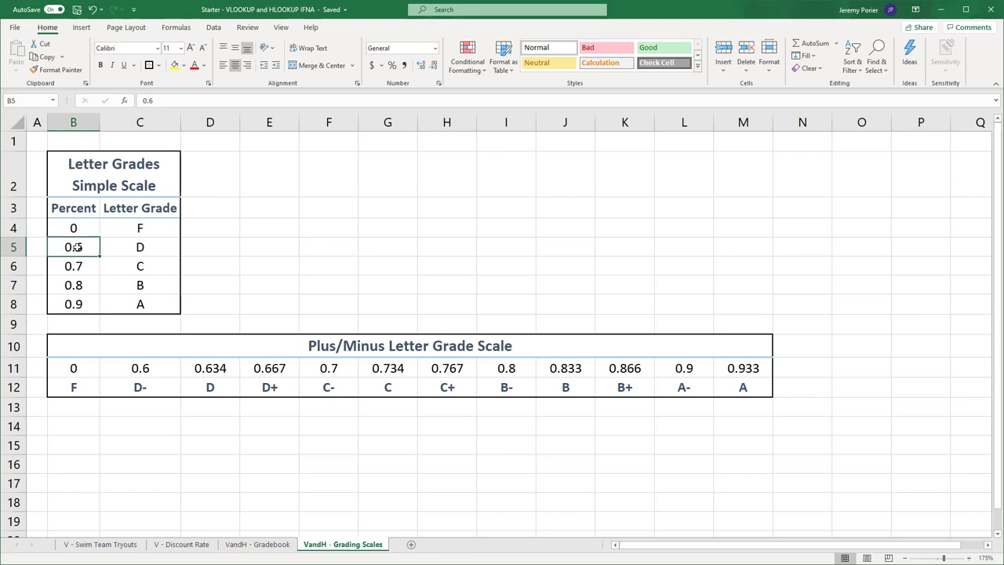
click(77, 267)
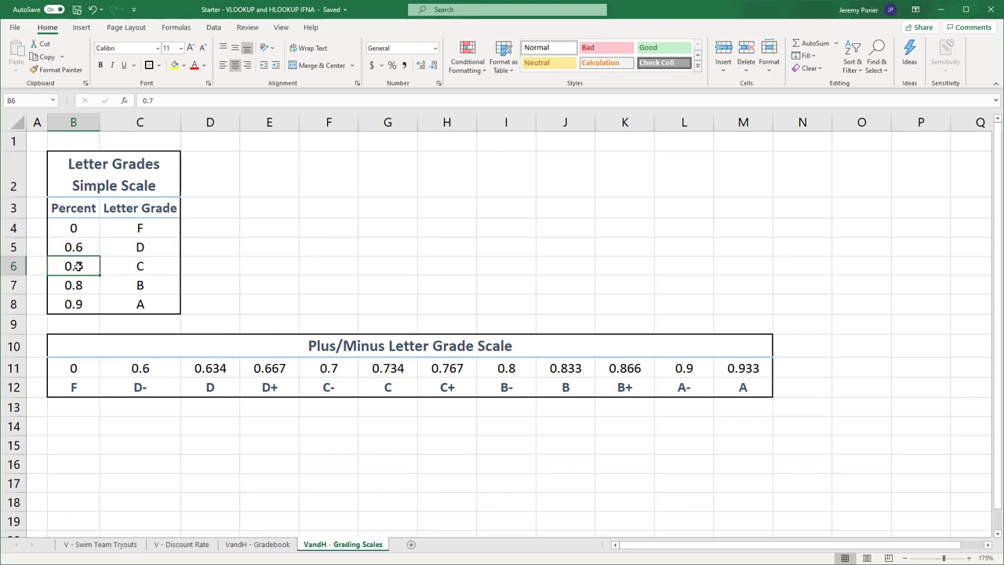
click(77, 286)
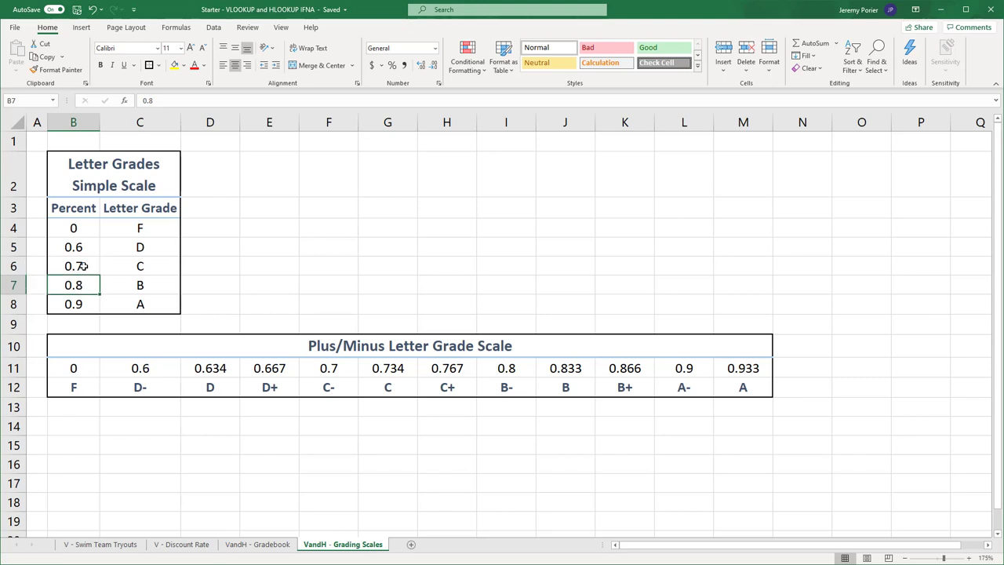
click(84, 267)
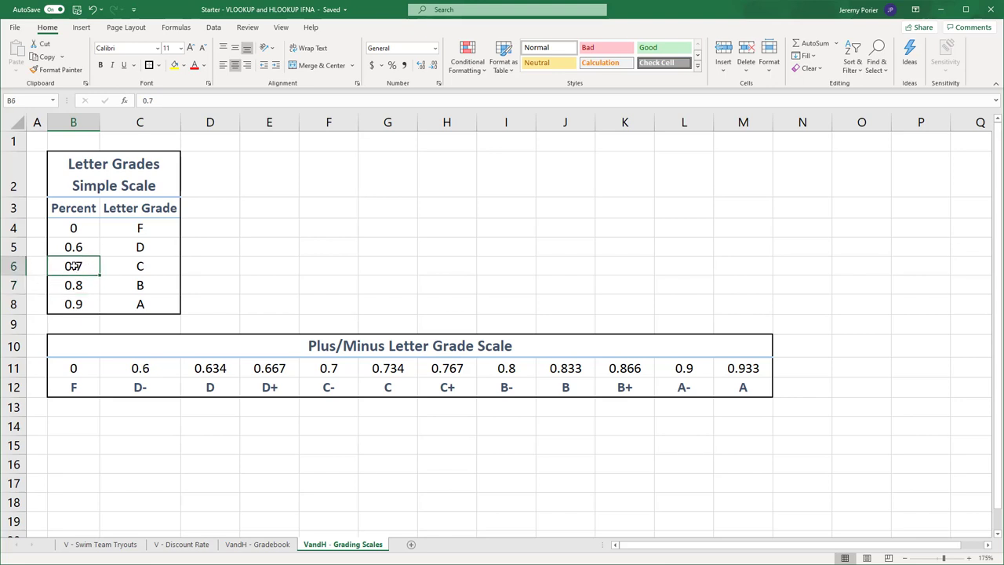
Step: Start an HLOOKUP formula in Gradebook cell E2 with the percentage grade in C2 as the lookup value
click(257, 545)
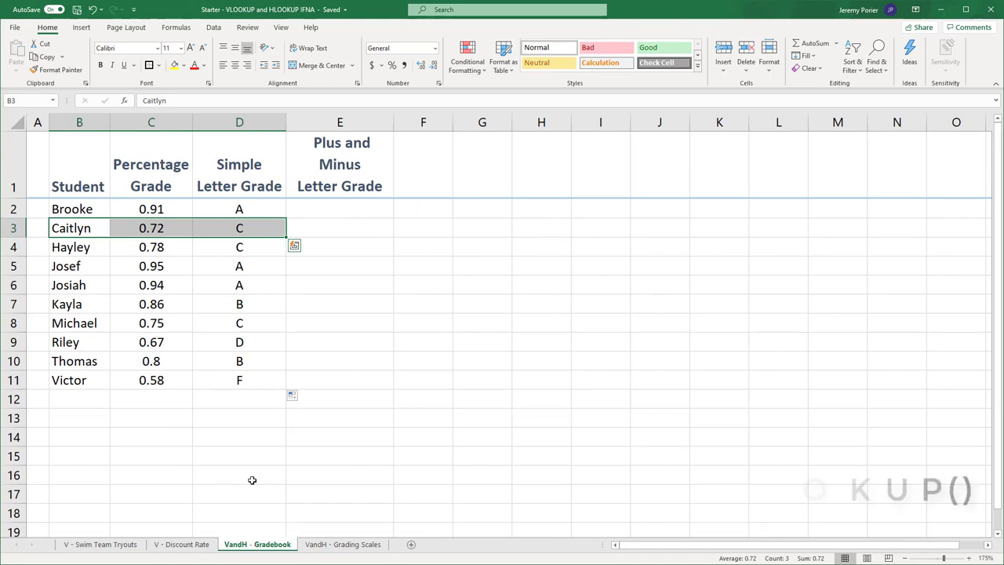
click(322, 212)
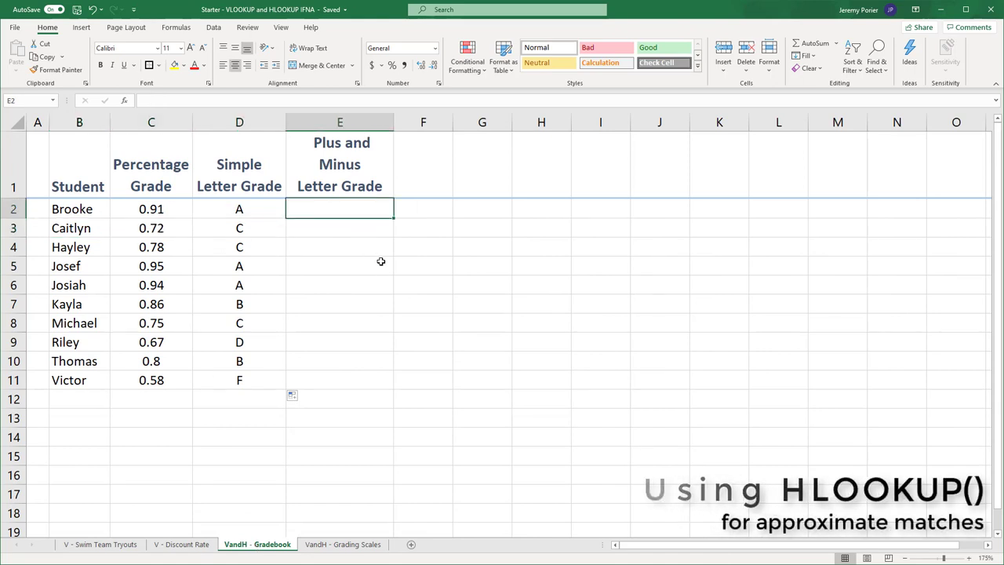
text(=HL)
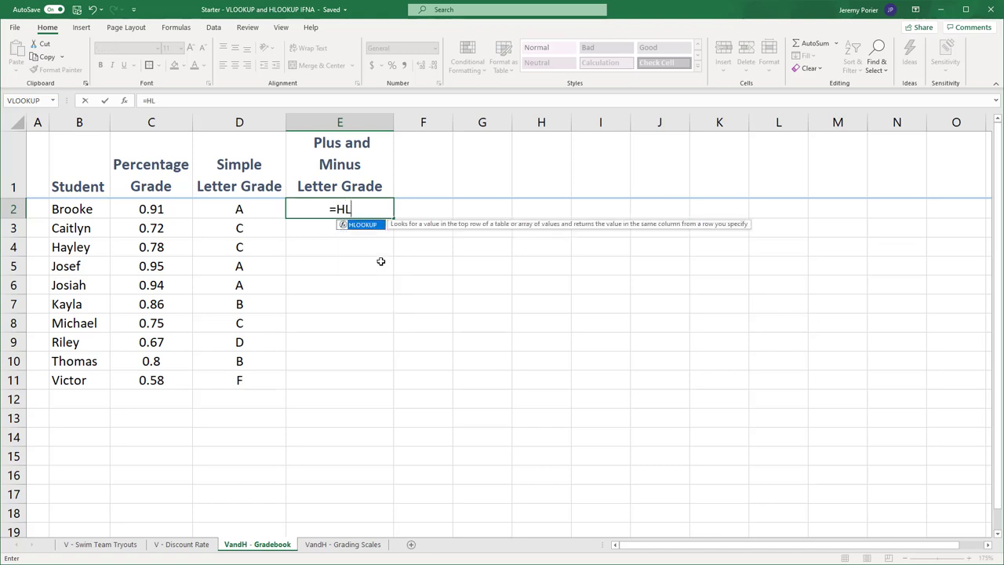
text(OOKUP()
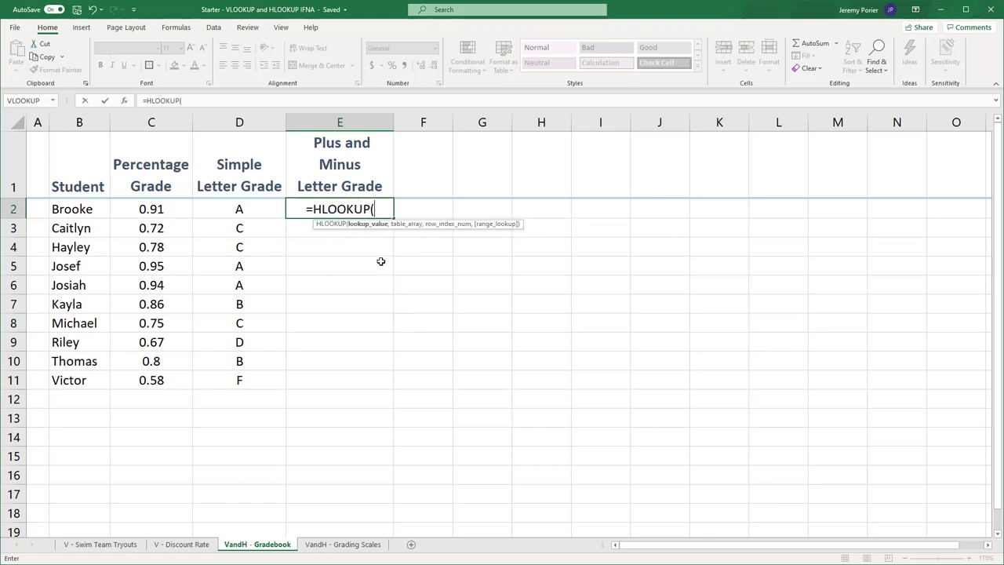
click(158, 208)
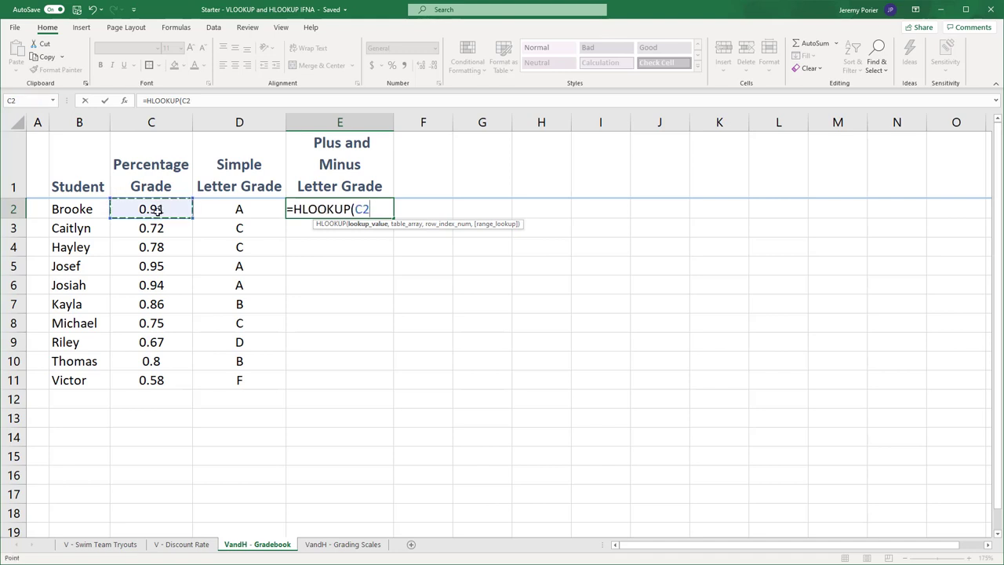
text(,)
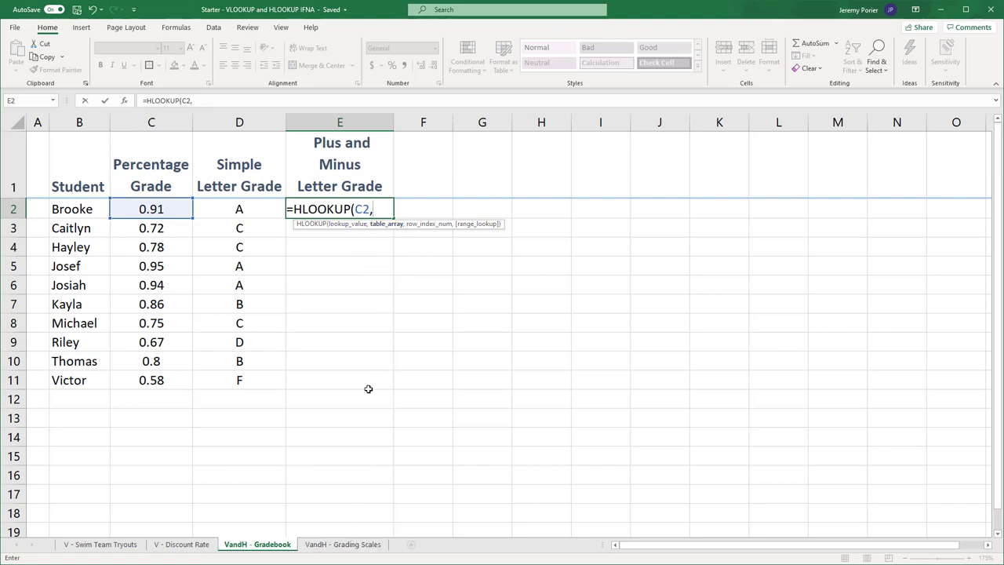
Step: Set the HLOOKUP table array to the plus/minus scale range B11:M12 on the Grading Scales sheet, locked as $B$11:$M$12
click(322, 544)
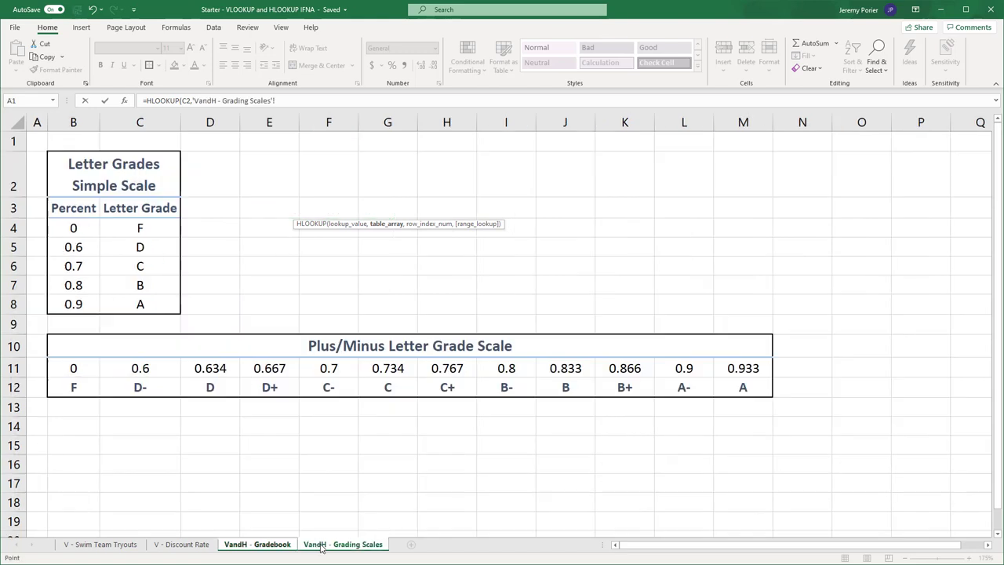
drag(72, 367, 748, 392)
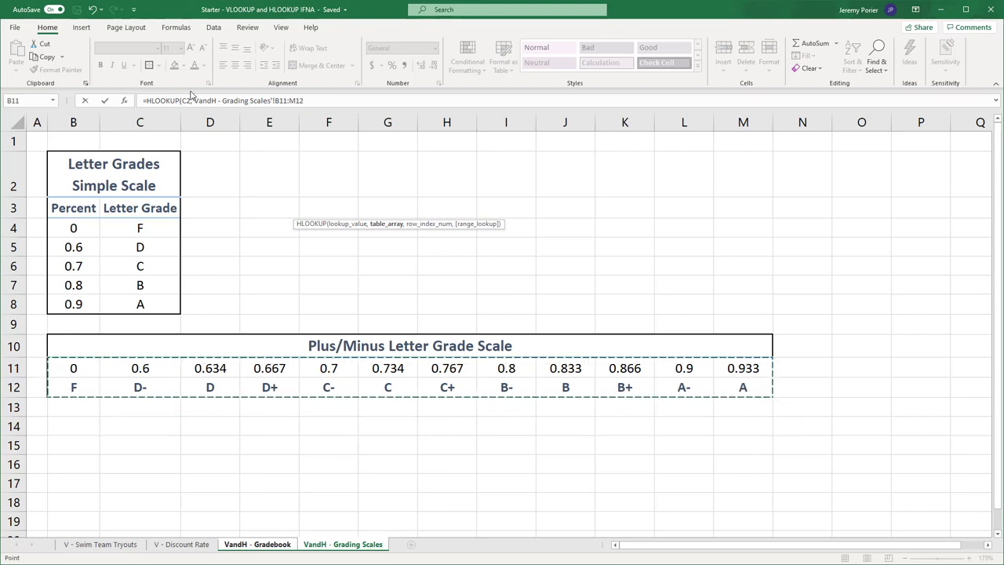
click(322, 101)
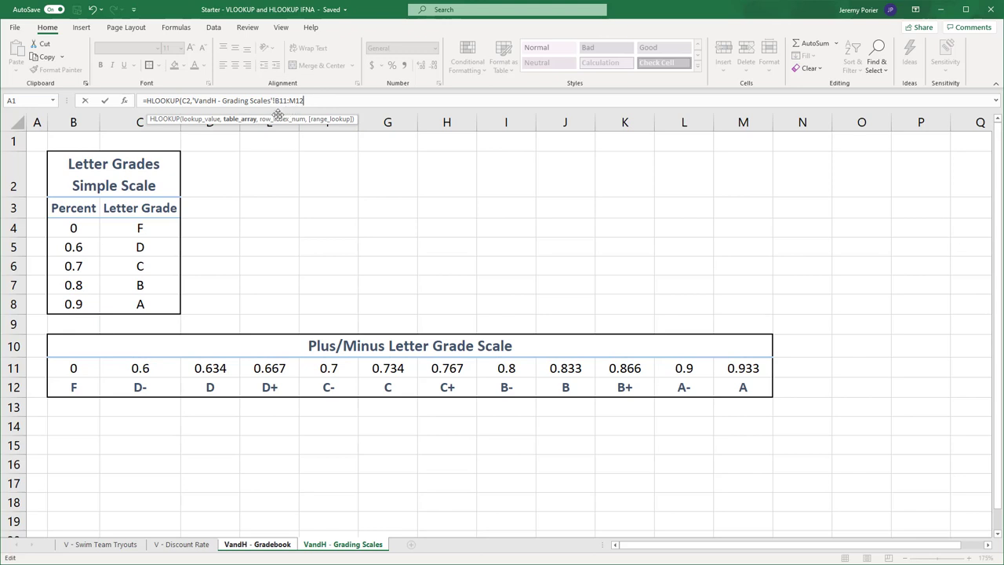
text(,)
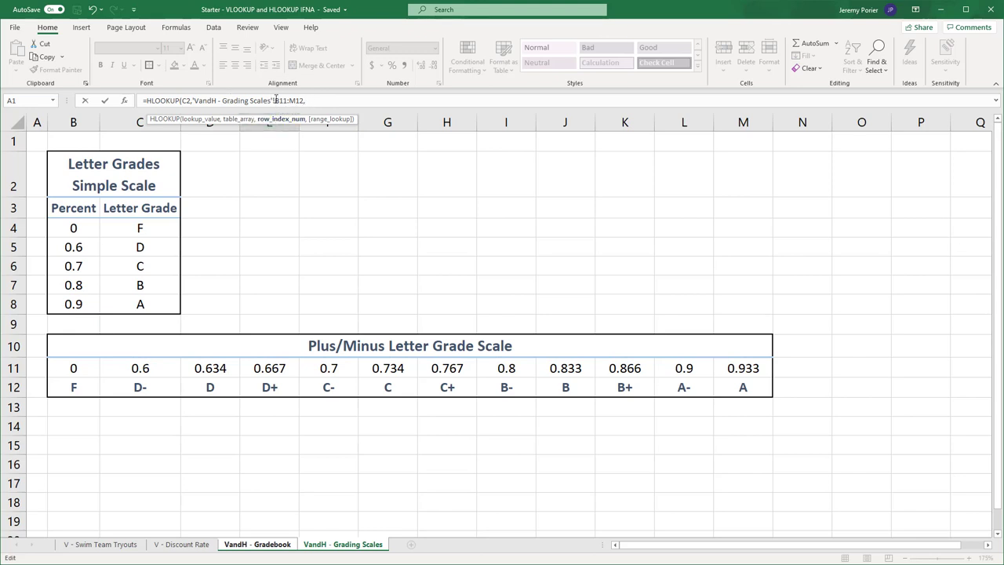
drag(276, 100, 305, 100)
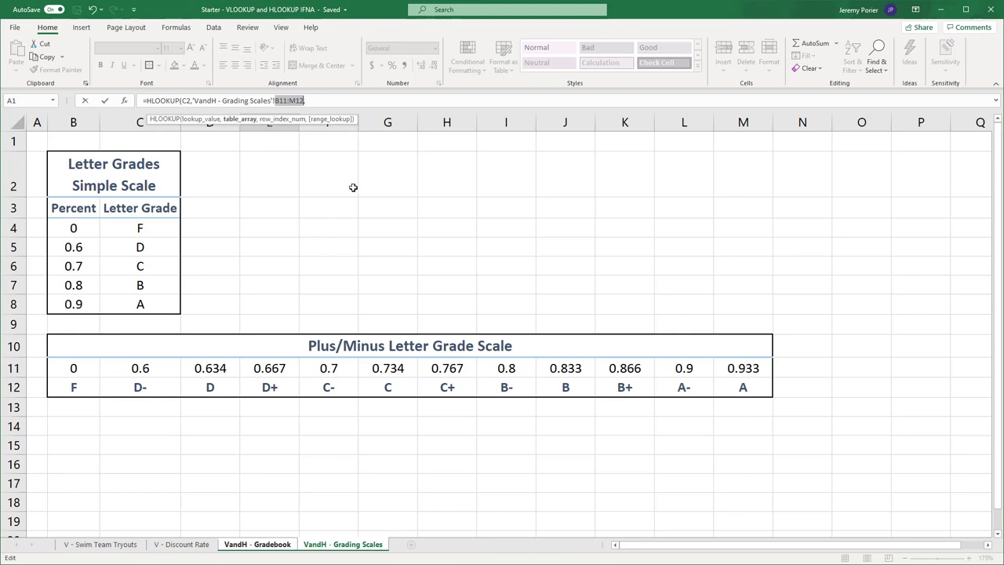
key(F4)
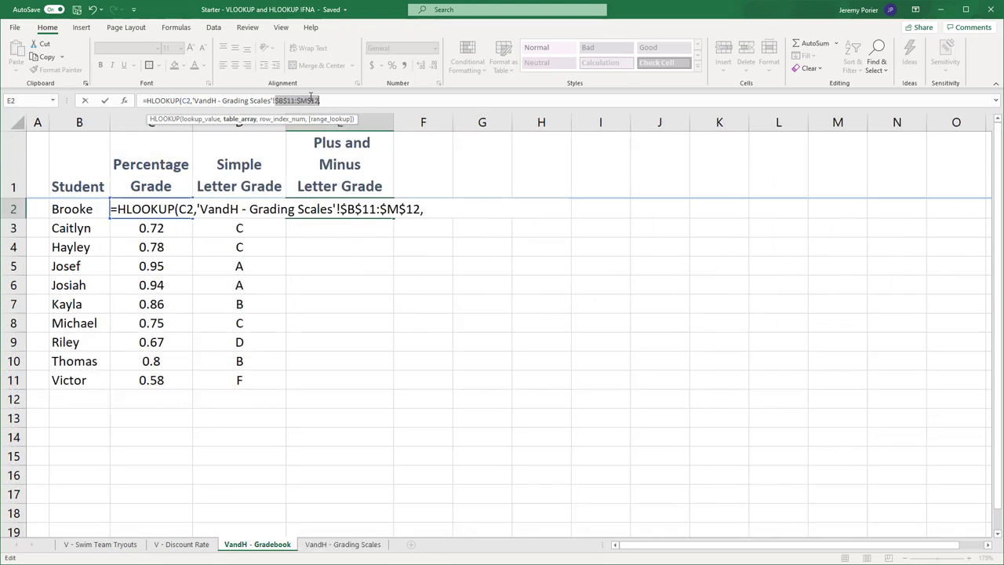
Step: Complete the E2 HLOOKUP with row index 2 and range lookup TRUE, and fill it down through E11
click(324, 102)
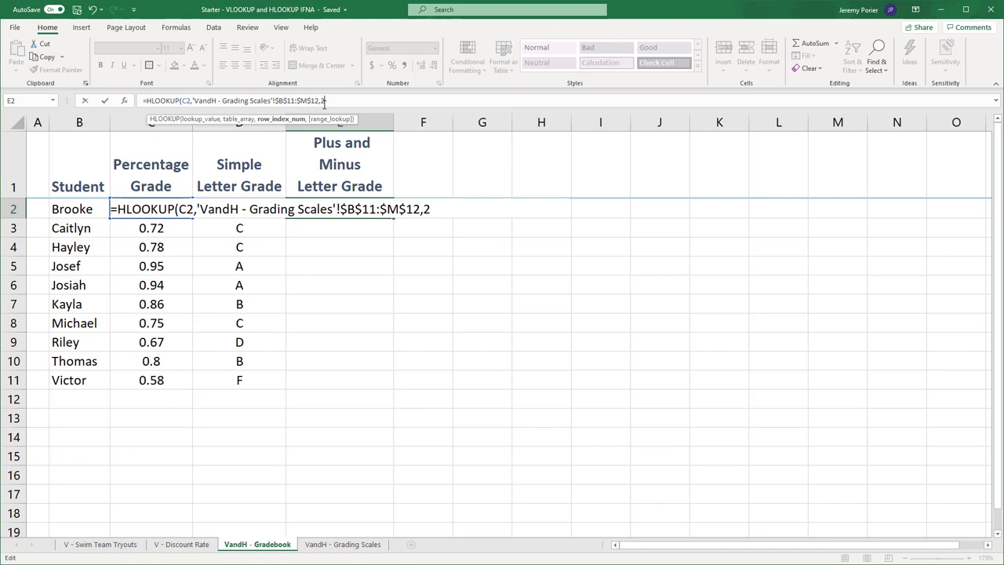
text(,)
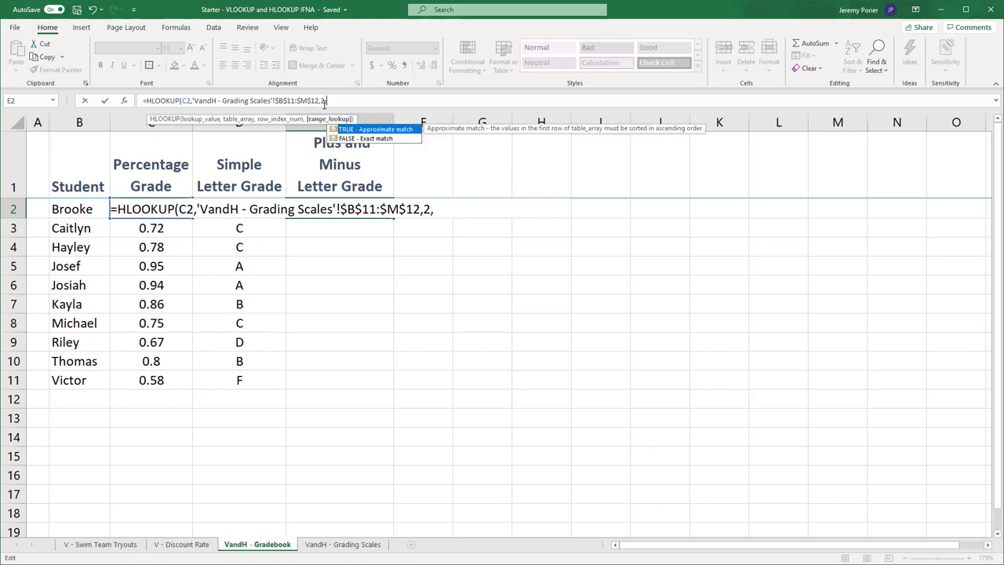
double_click(375, 130)
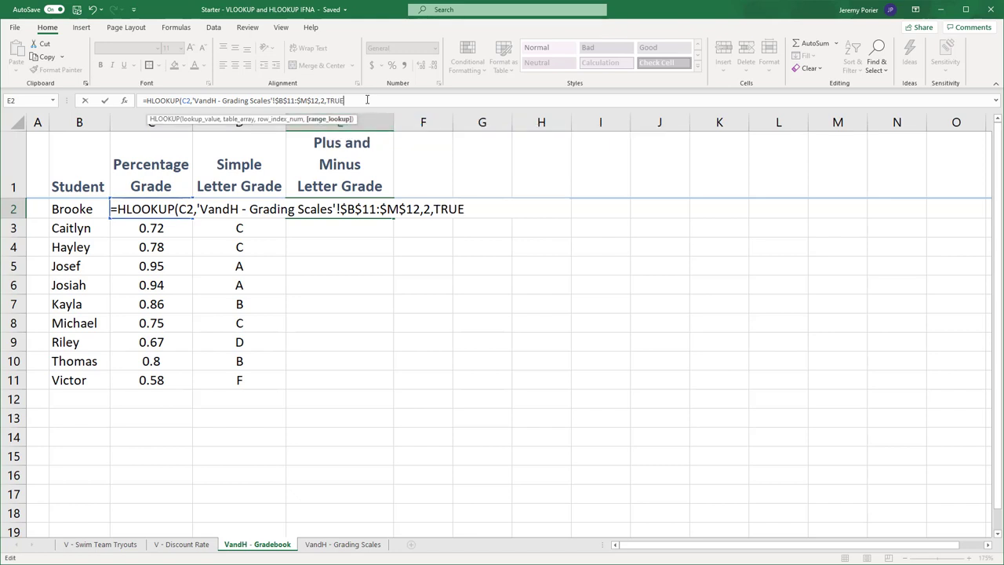
text())
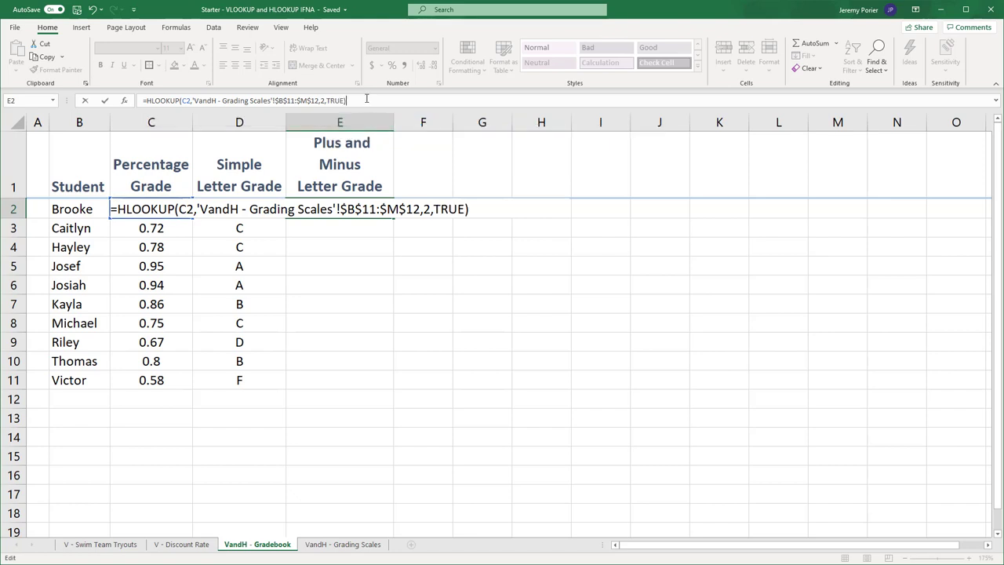
key(Return)
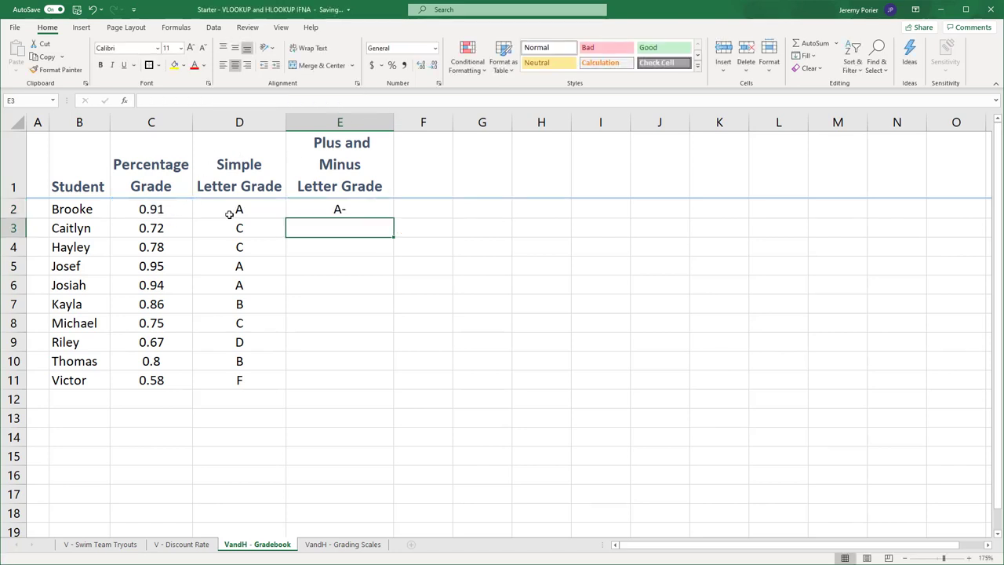
click(357, 209)
drag(393, 220, 374, 387)
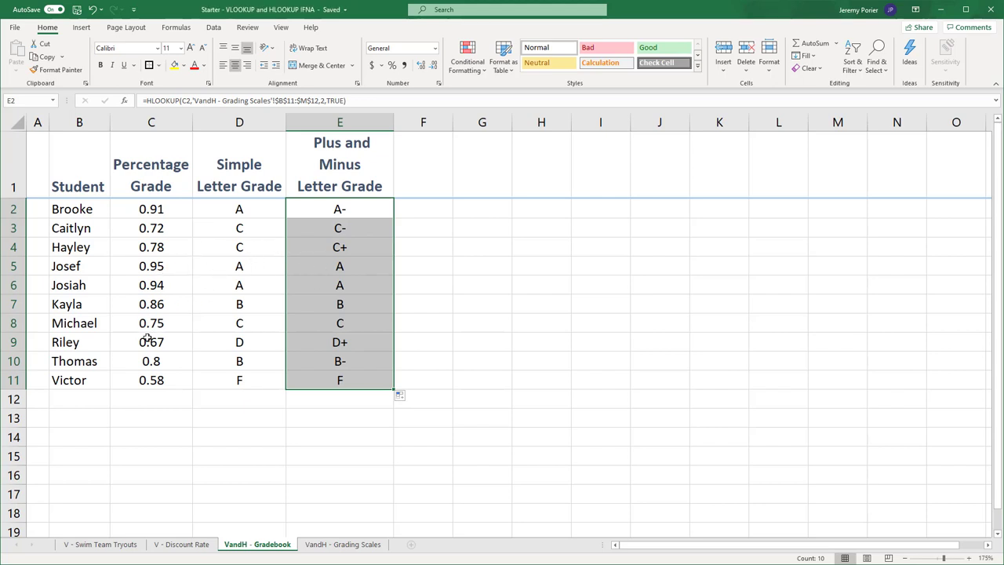
Step: Trace how the percentage grade in Gradebook row 9 is matched against the thresholds of the plus/minus scale
drag(60, 342, 322, 342)
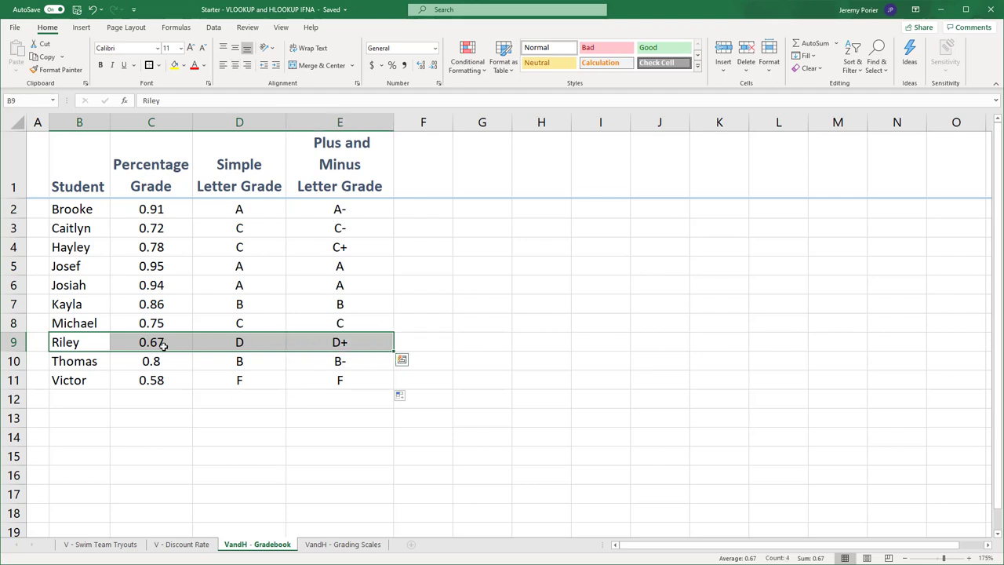
click(333, 547)
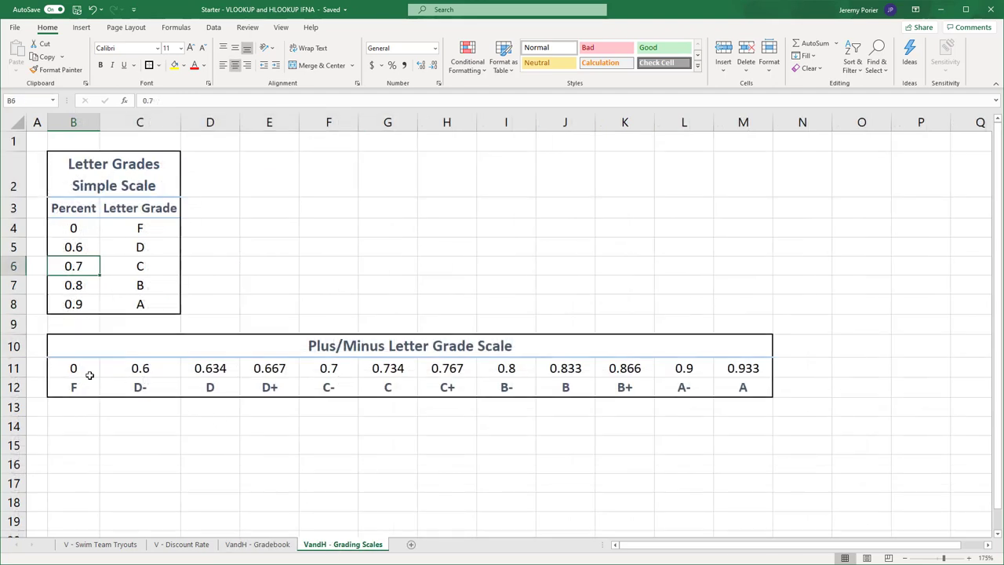
click(75, 367)
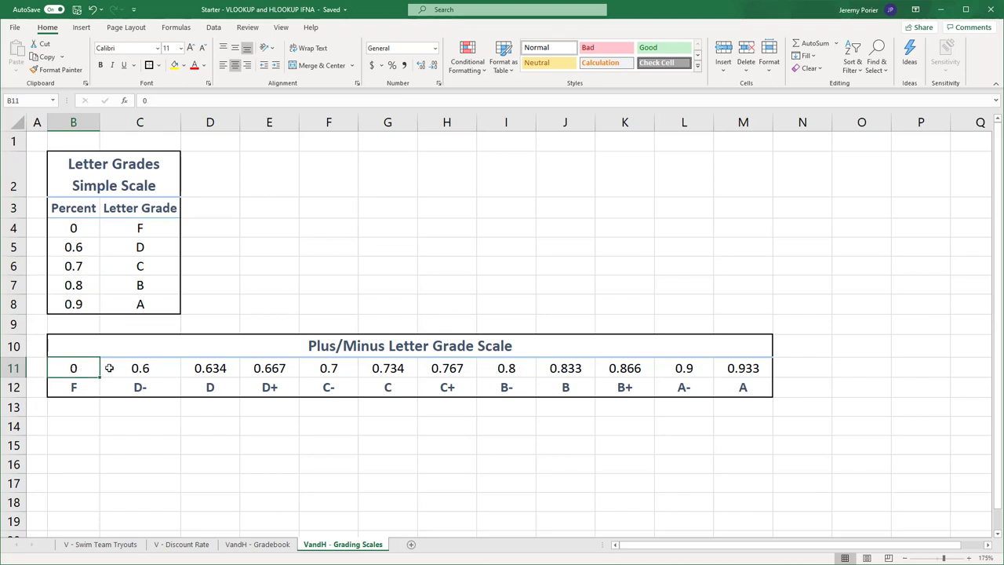
click(143, 370)
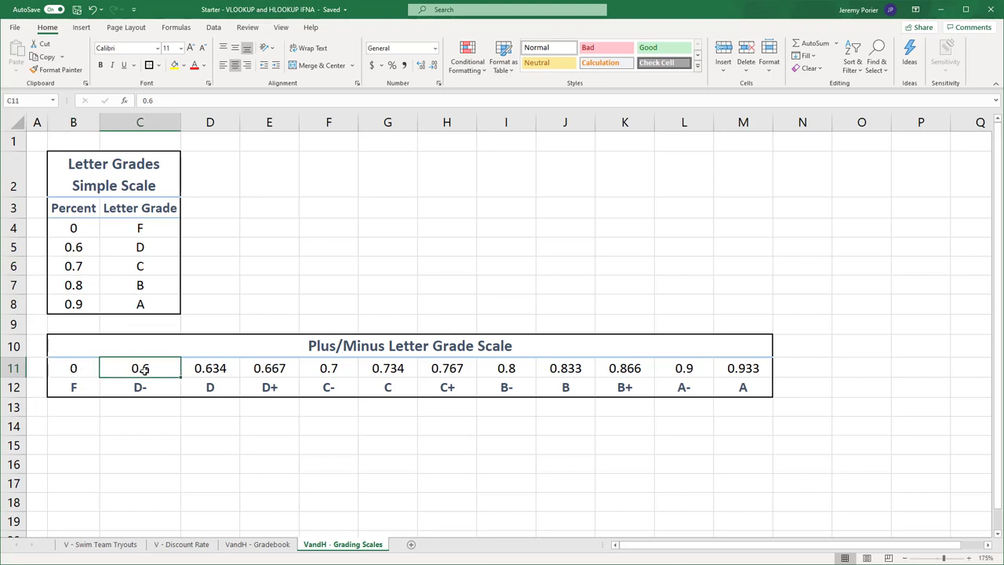
click(221, 368)
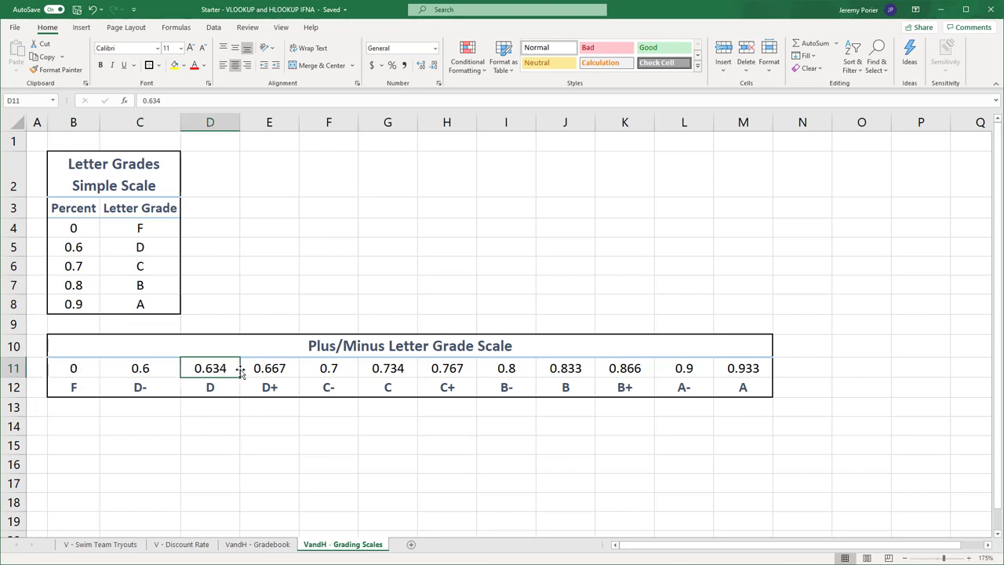
click(265, 368)
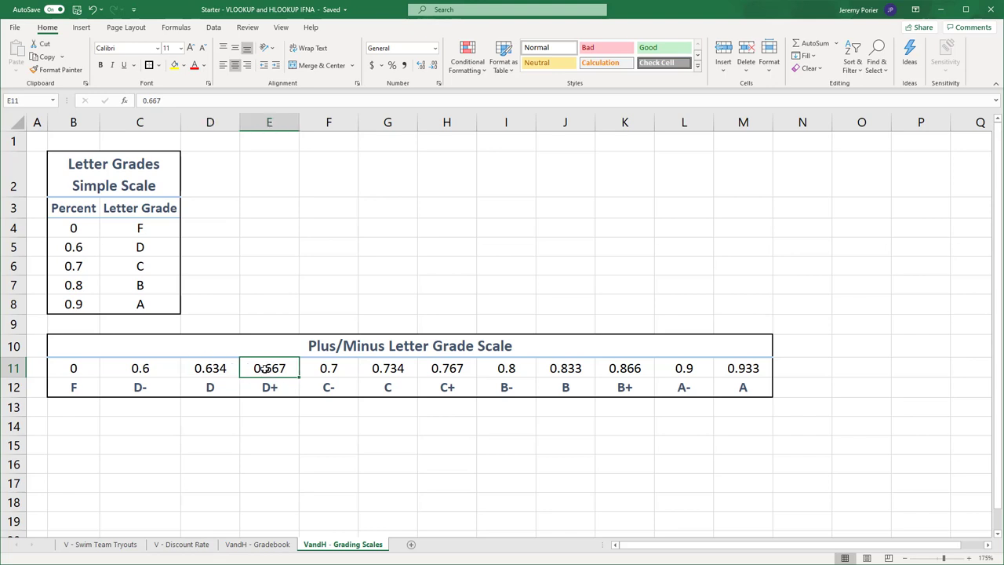
click(335, 368)
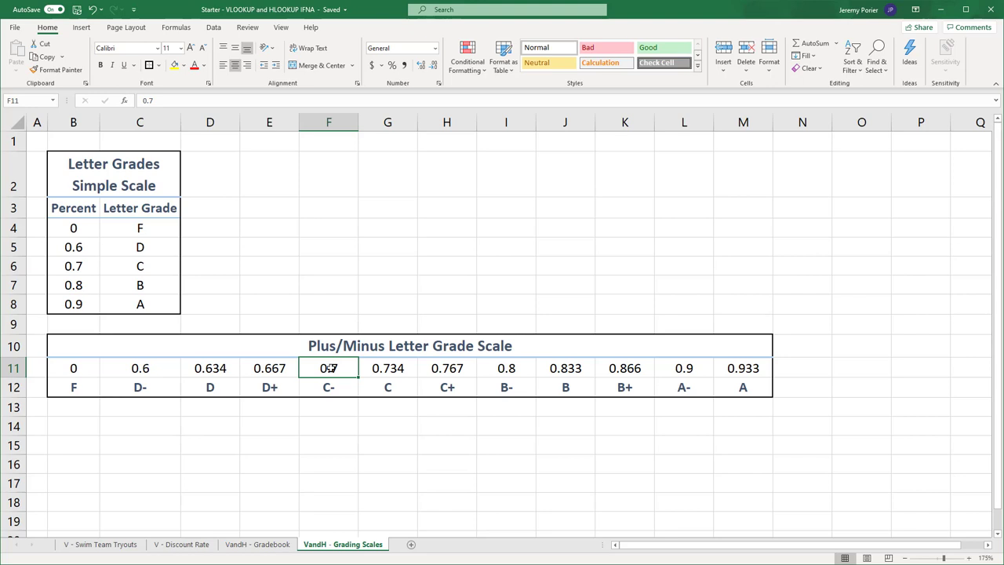
click(269, 368)
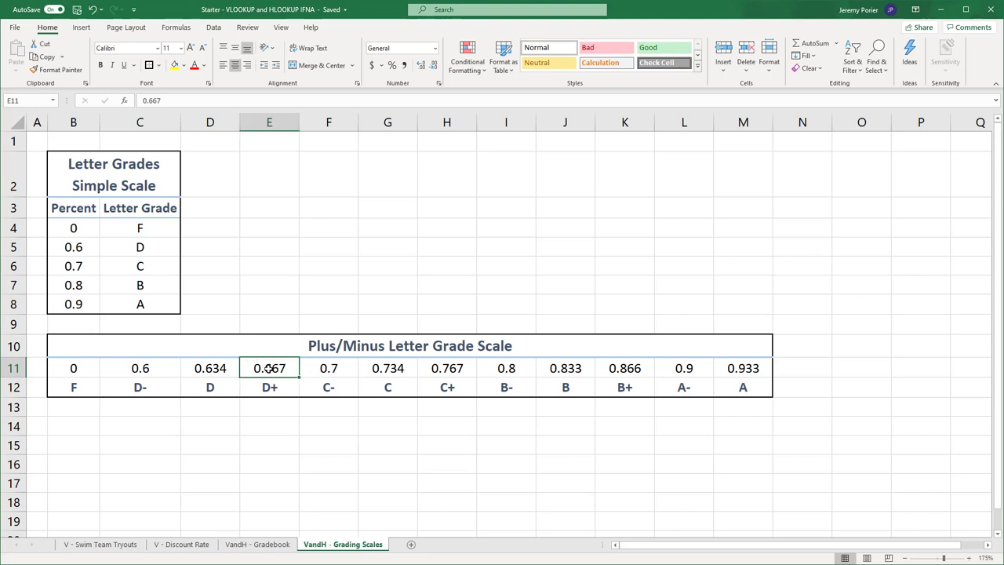
Step: Review the lookup formulas in Gradebook cells E11, D2 and E2
key(ctrl+Page_Up)
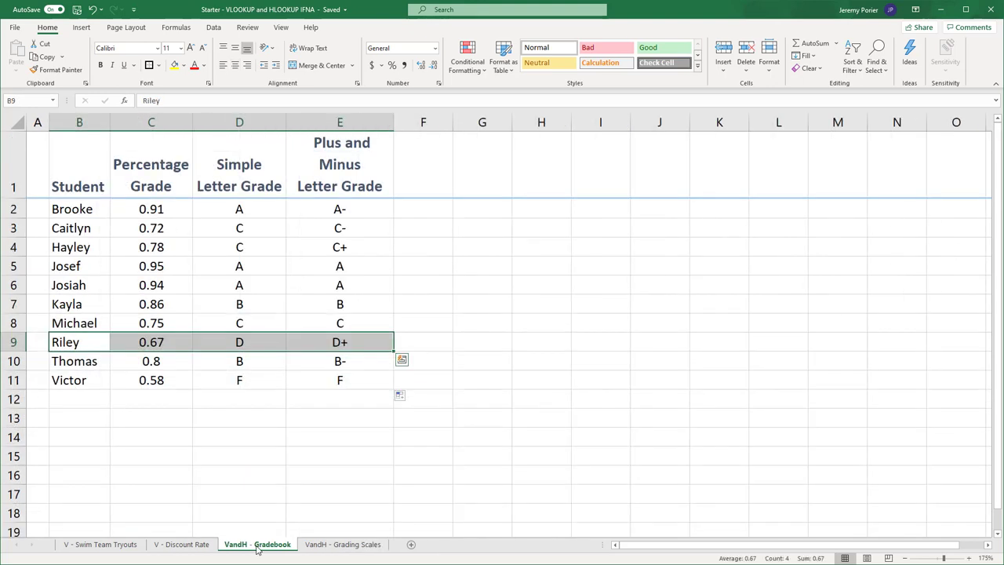
click(338, 380)
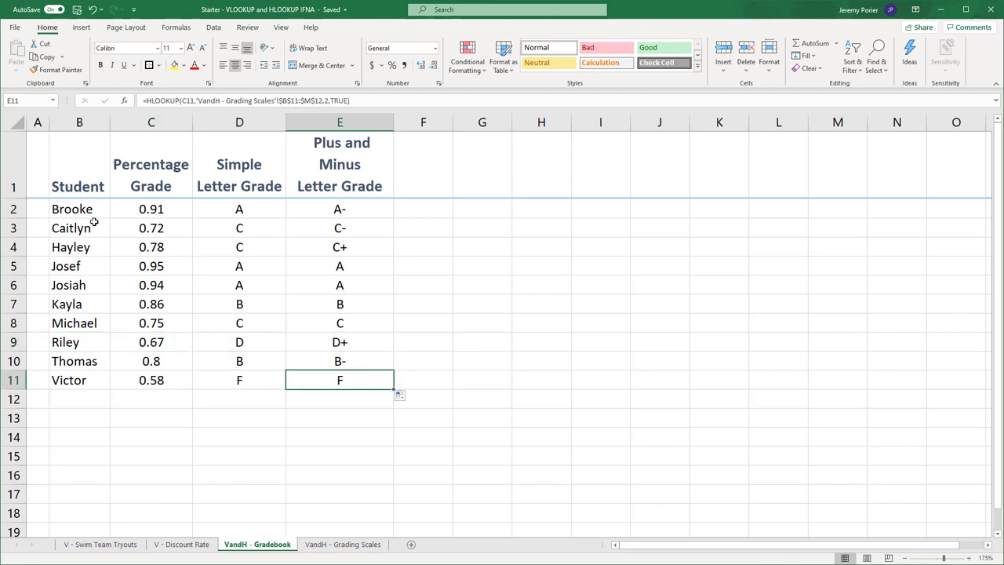
click(235, 208)
click(339, 209)
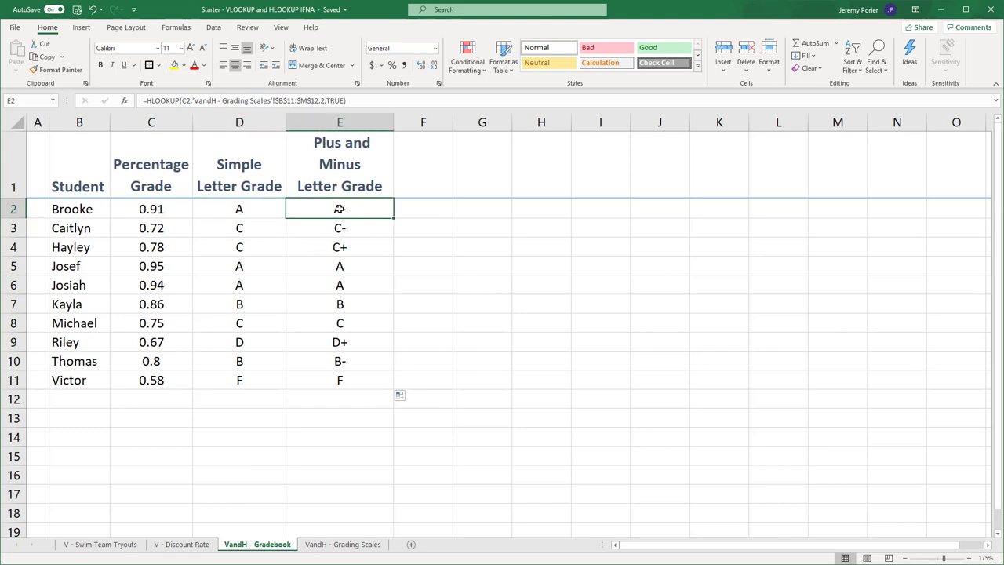